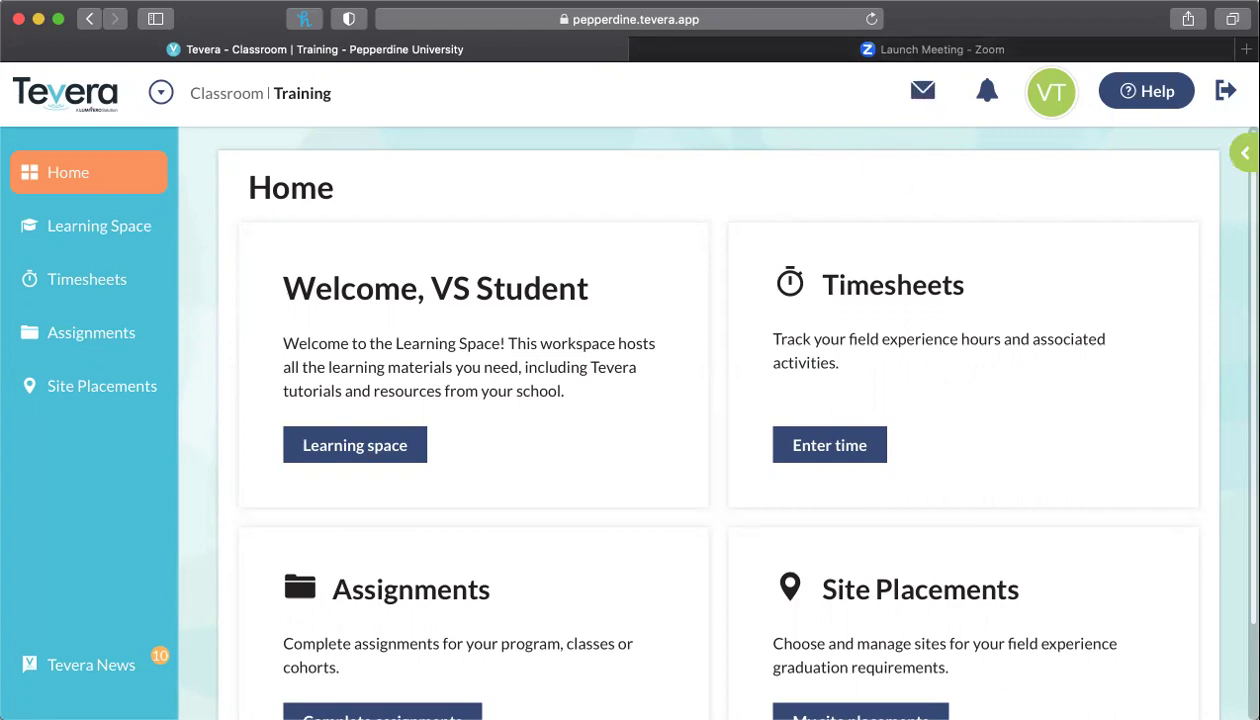
Open the reports list and run the 528 - In-State Experience Verification report.
left_click(1244, 153)
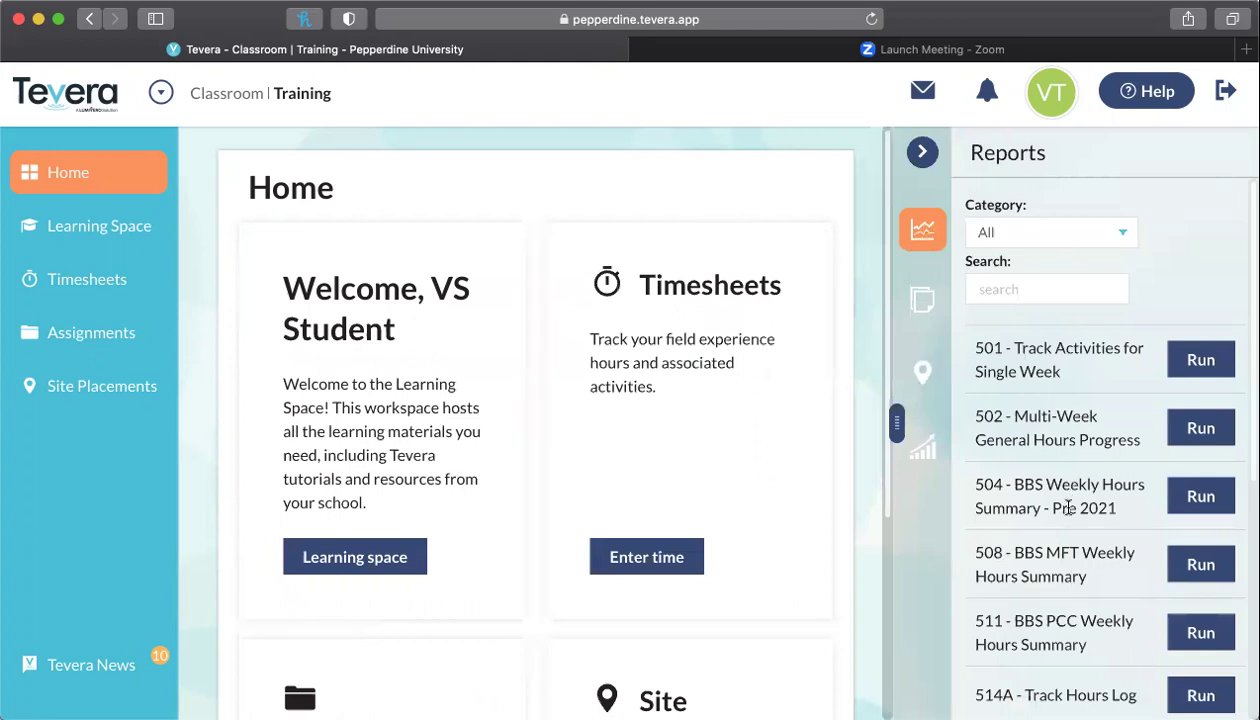
scroll(1068, 508, "down", 5)
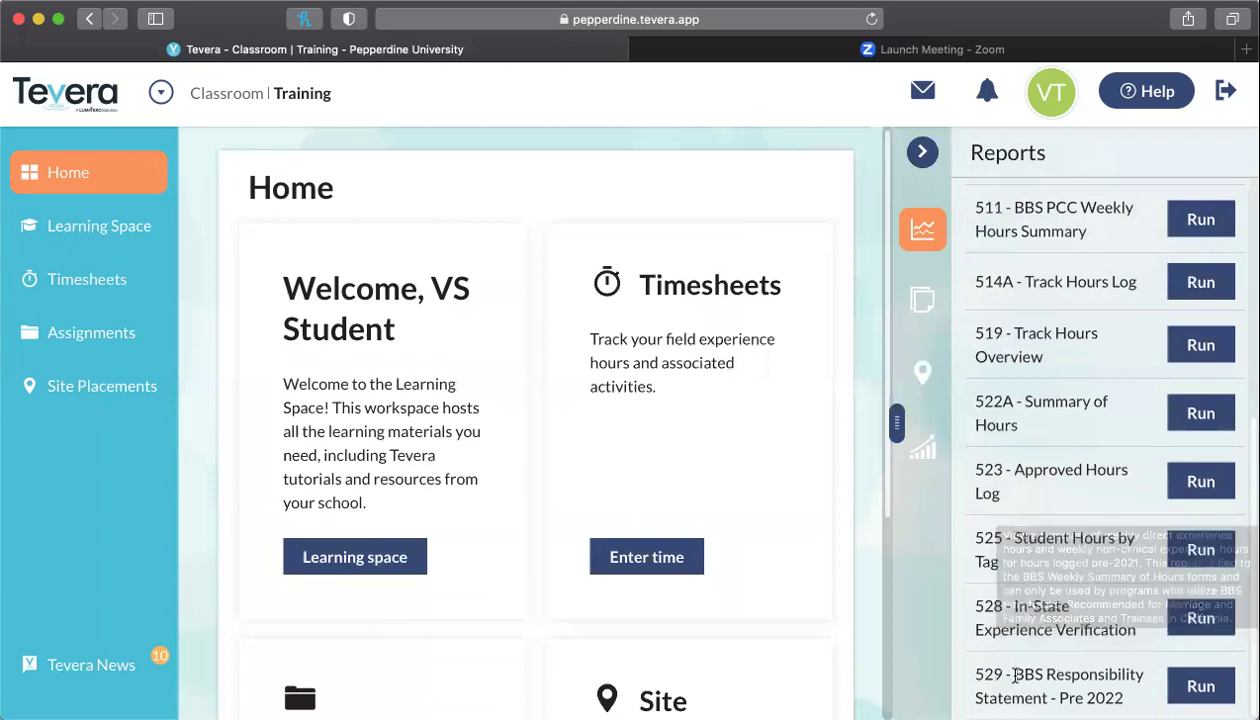
left_click_drag(979, 602, 1139, 640)
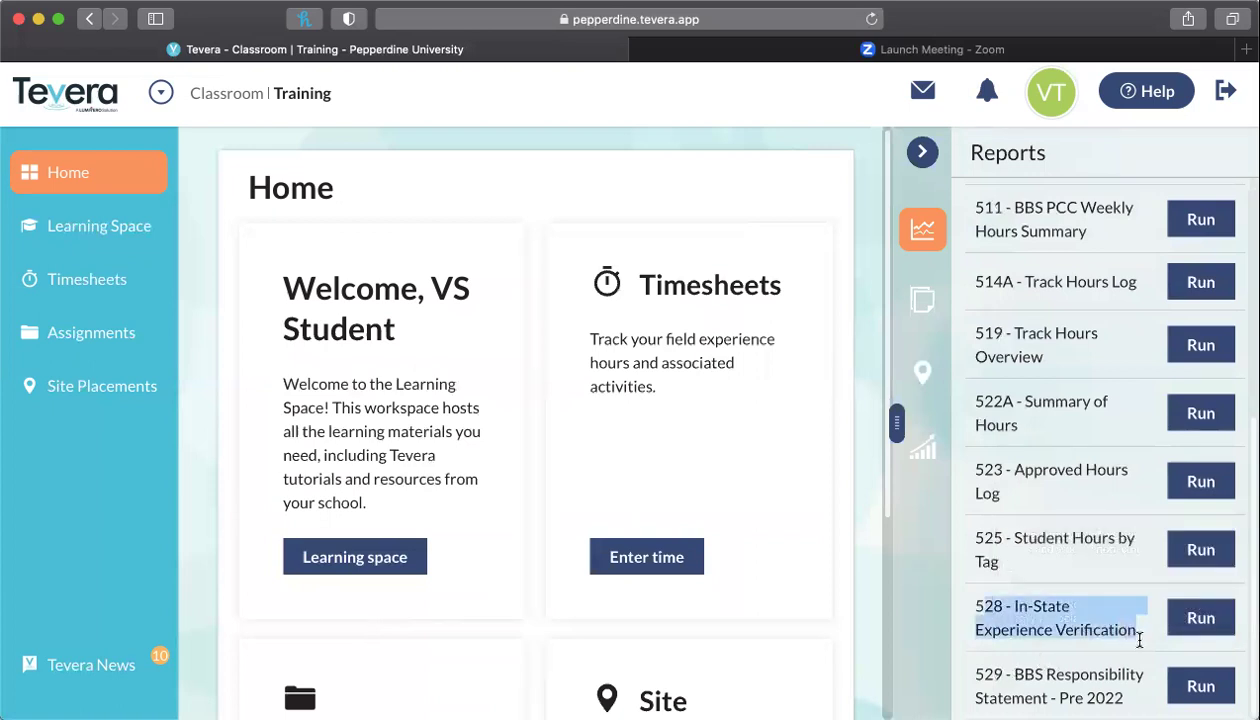
left_click(1120, 620)
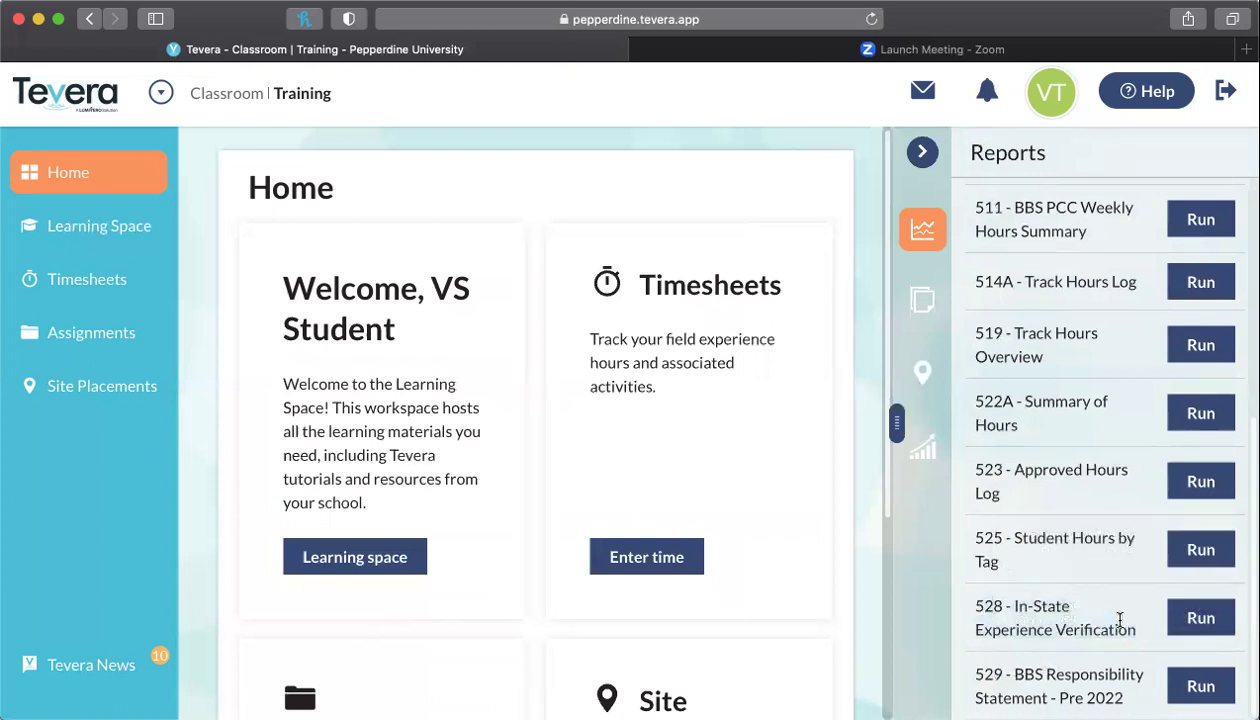
left_click(1201, 620)
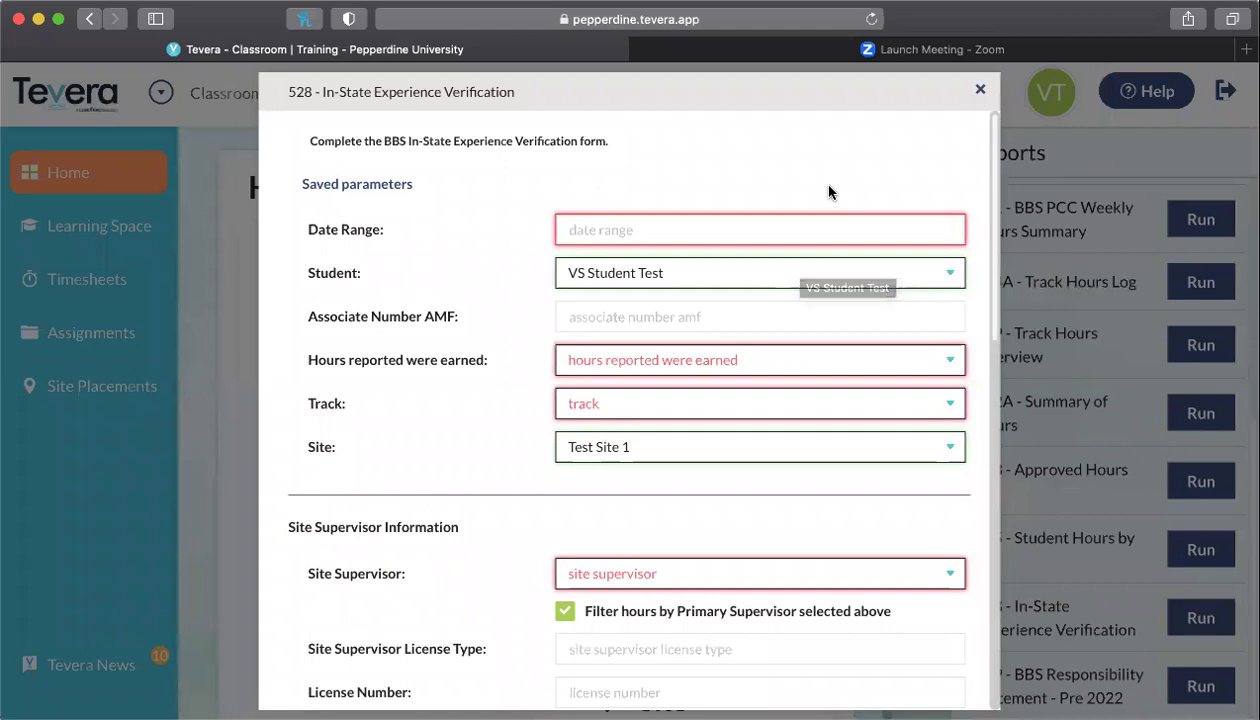
Set the report's date range to 05/01/2023 - 07/28/2023.
left_click(732, 229)
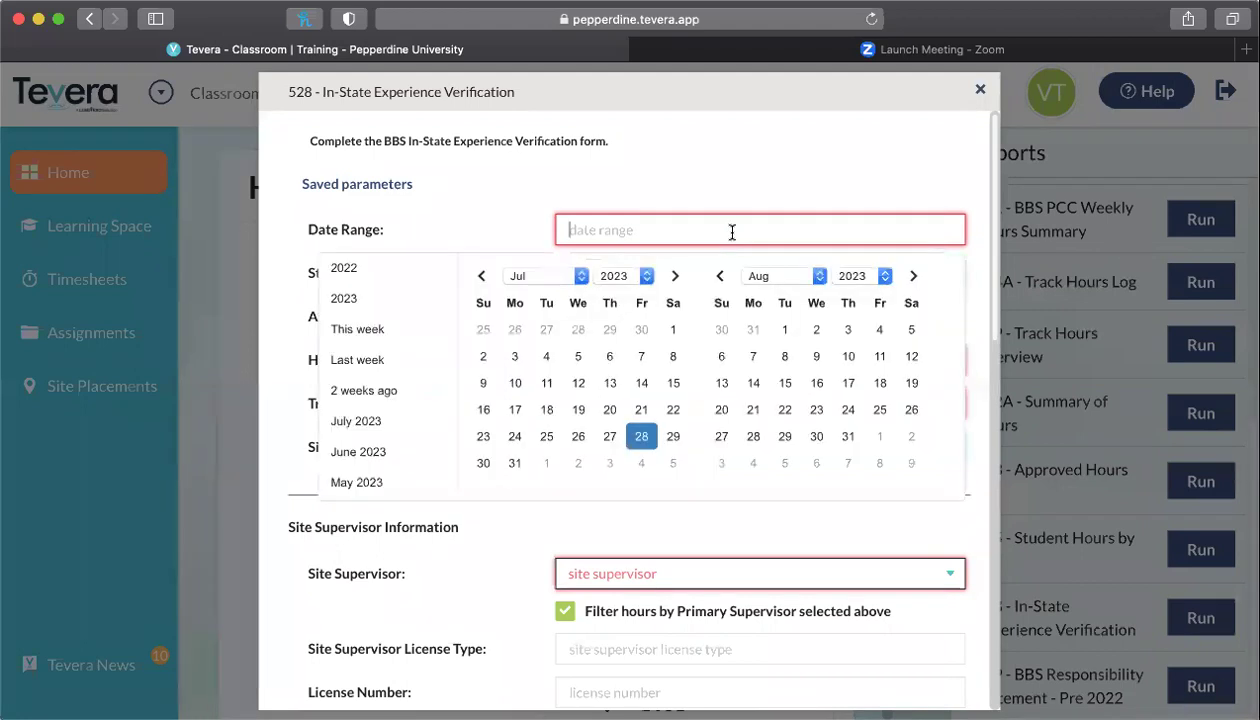
left_click(483, 275)
left_click(483, 275)
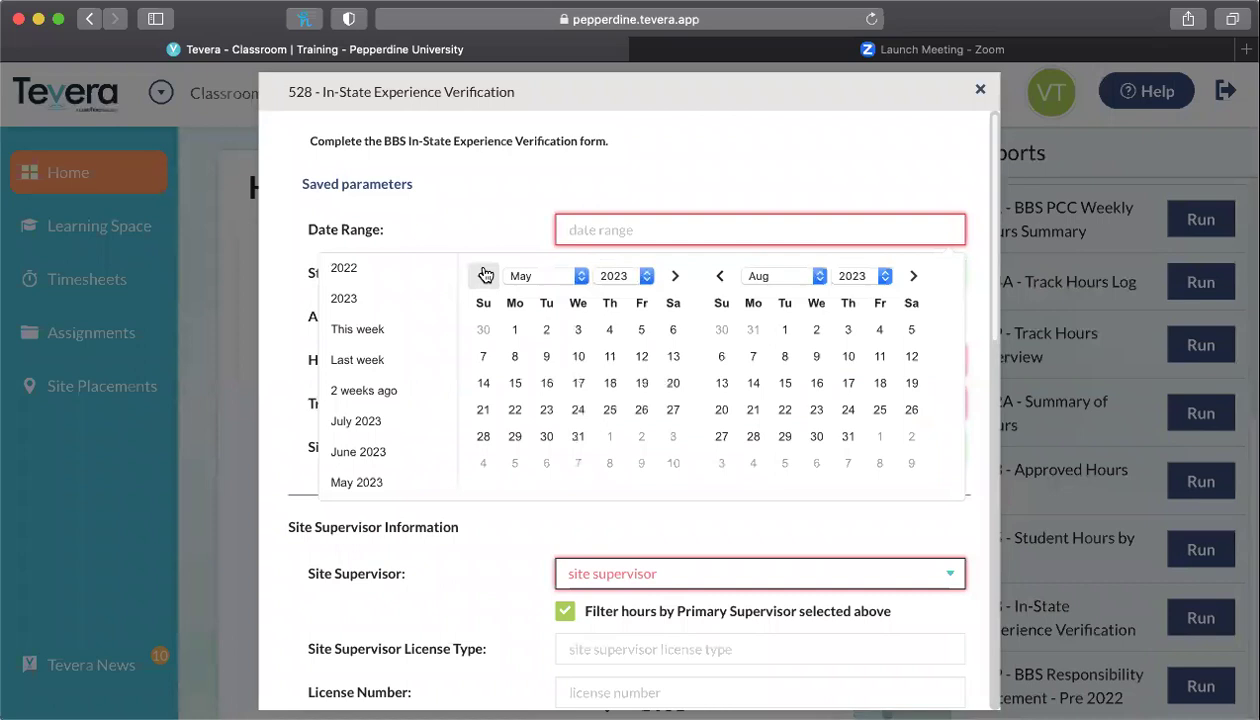
left_click(517, 332)
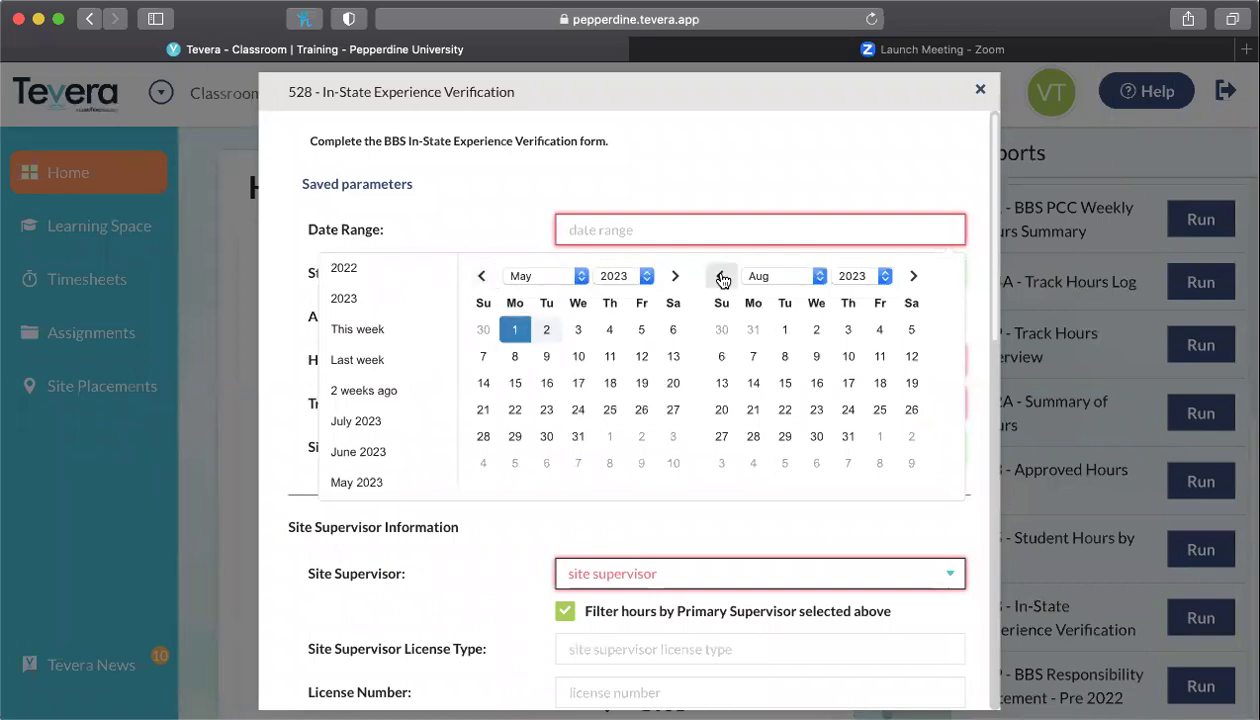
left_click(721, 276)
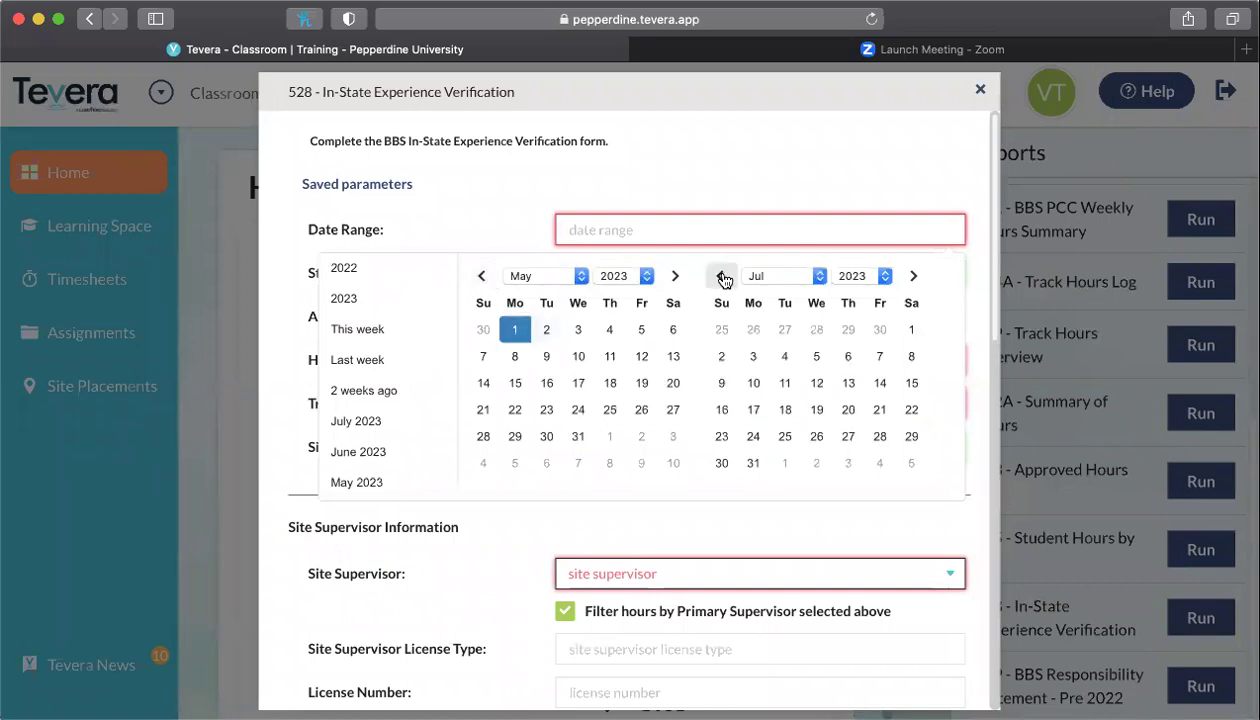
left_click(880, 437)
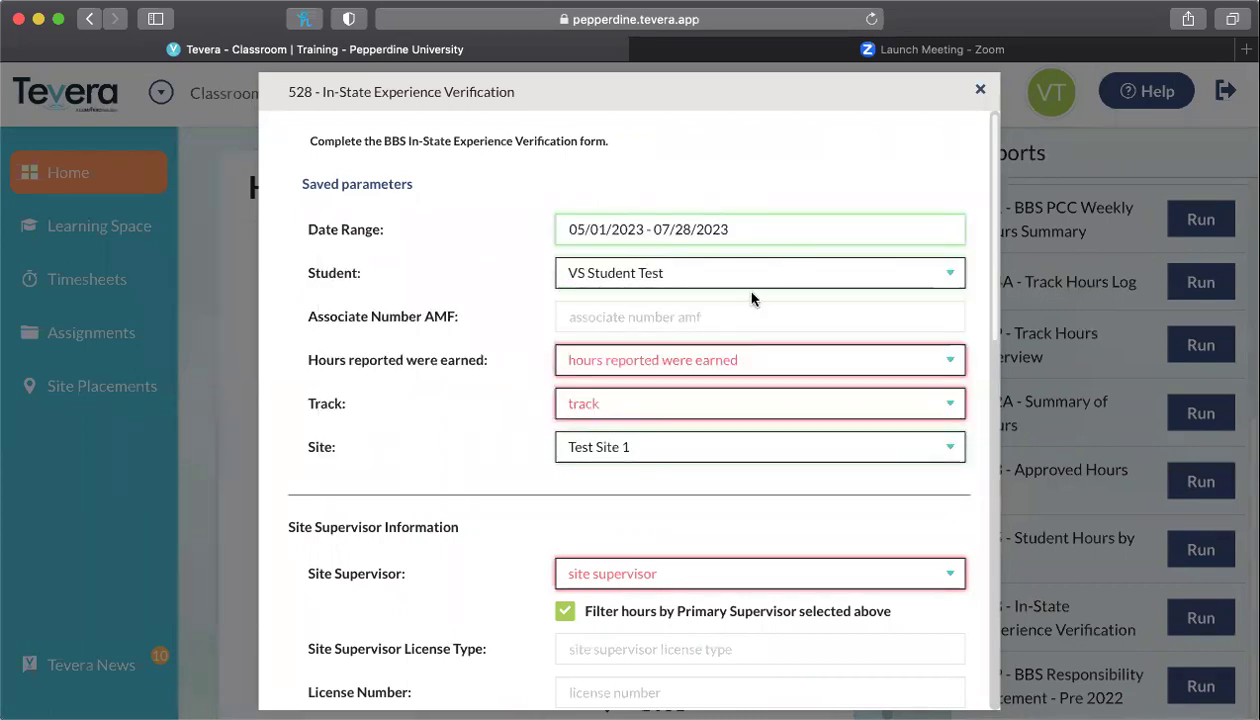
Leave the associate number blank and set the hours reported as earned Pre-Degree.
left_click(684, 317)
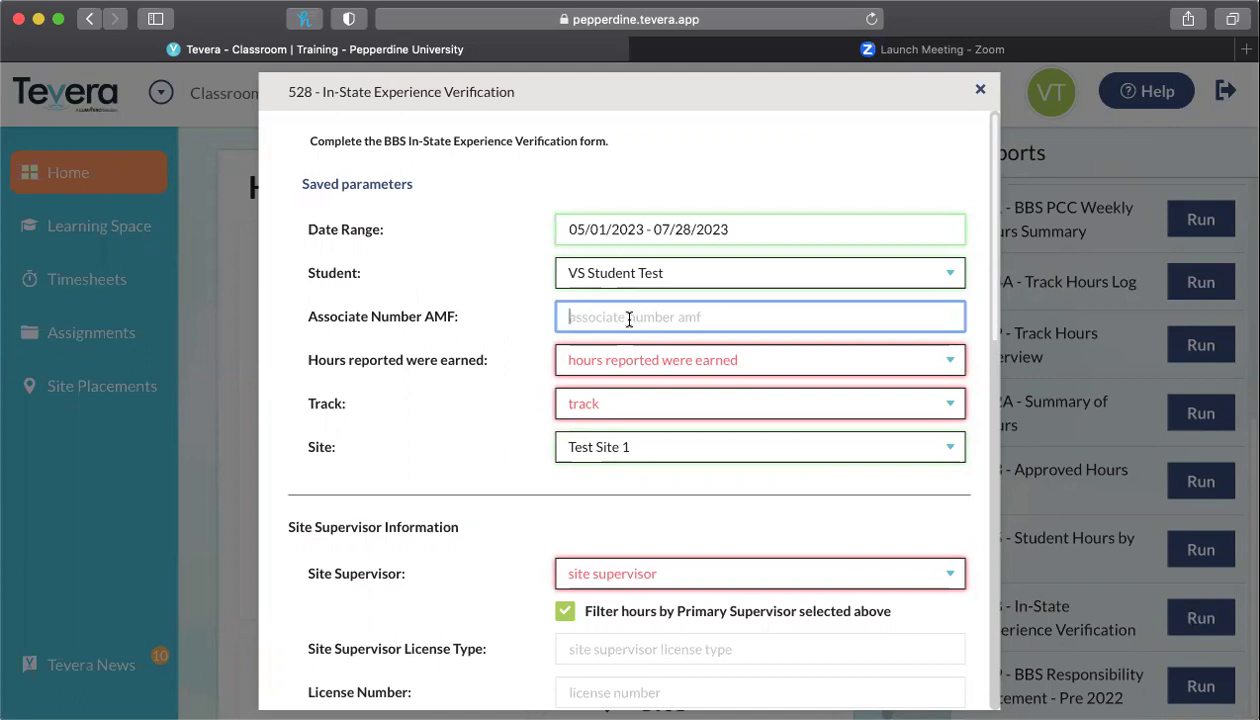
left_click(671, 364)
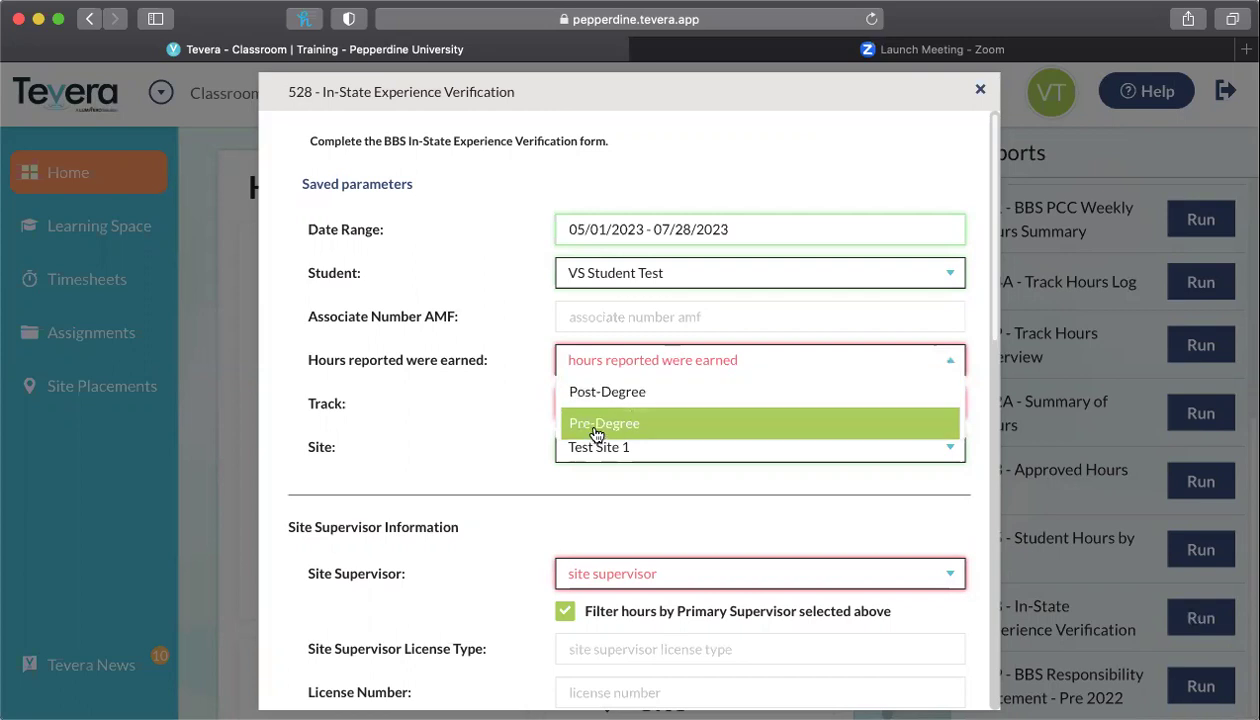
left_click(596, 423)
left_click(669, 363)
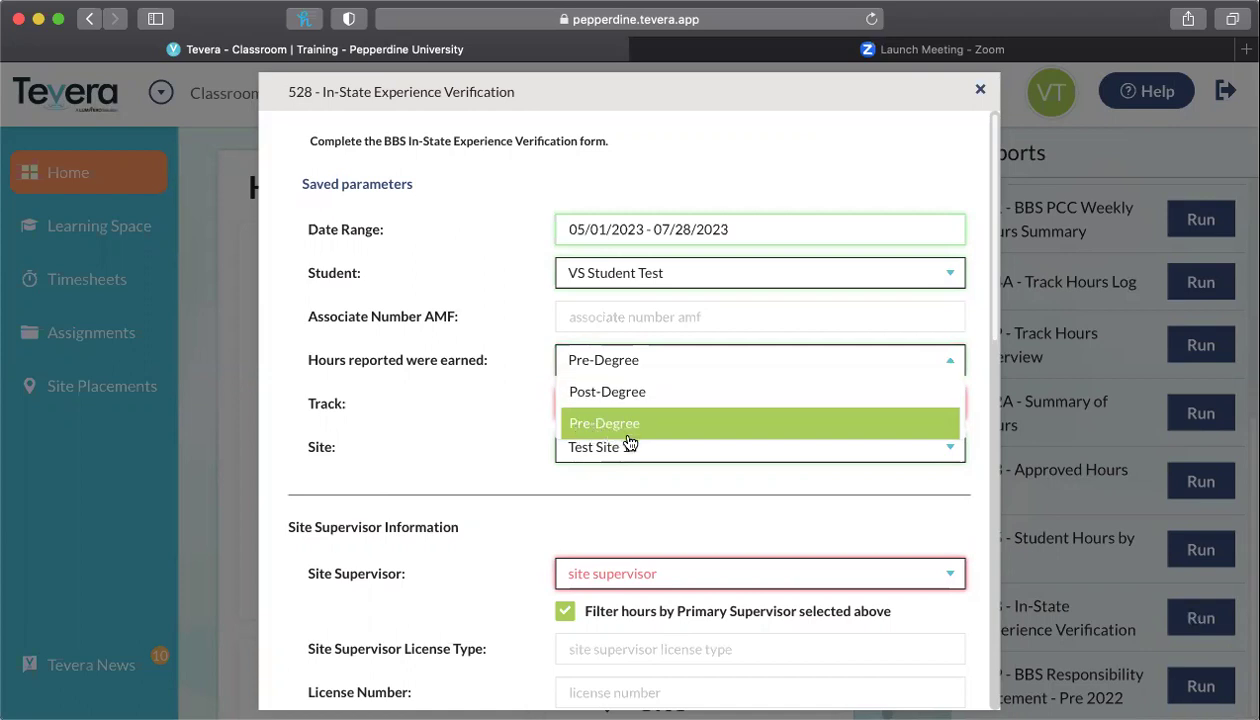
left_click(438, 469)
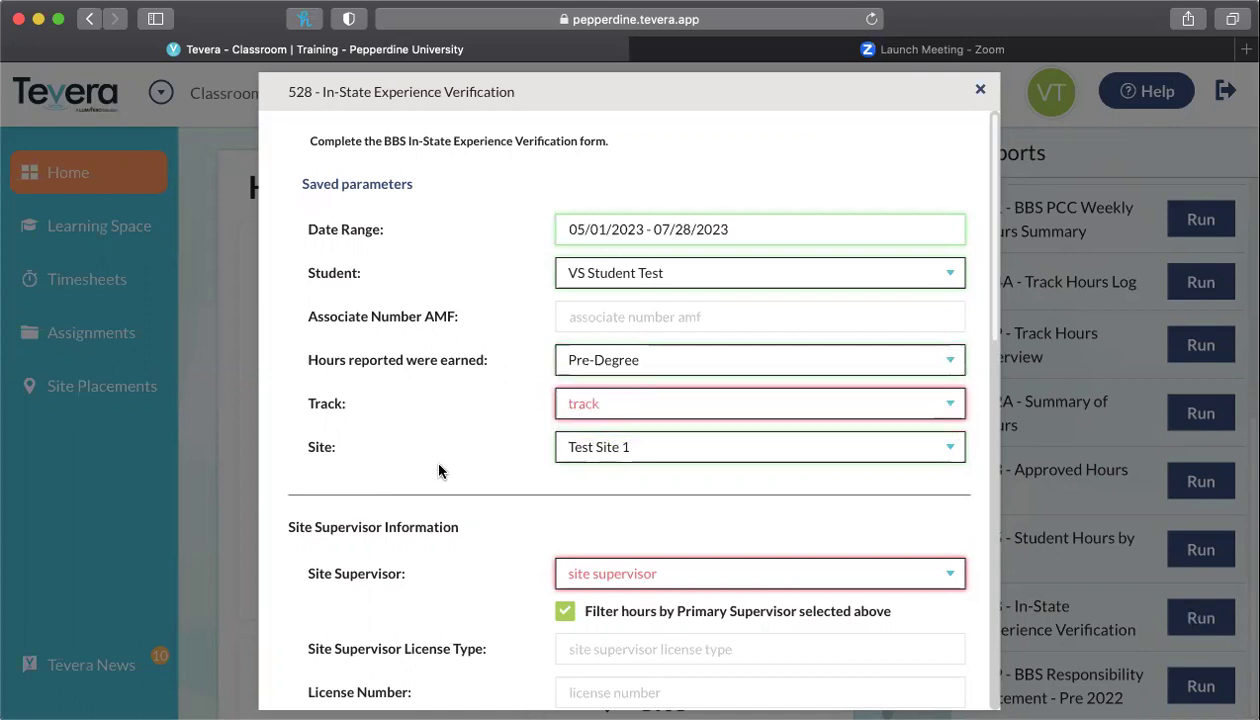
Choose the PEPPERDINE - MACLP Malibu Day Timesheet for Graduation Requirements track and keep Test Site 1 as the site.
left_click(686, 403)
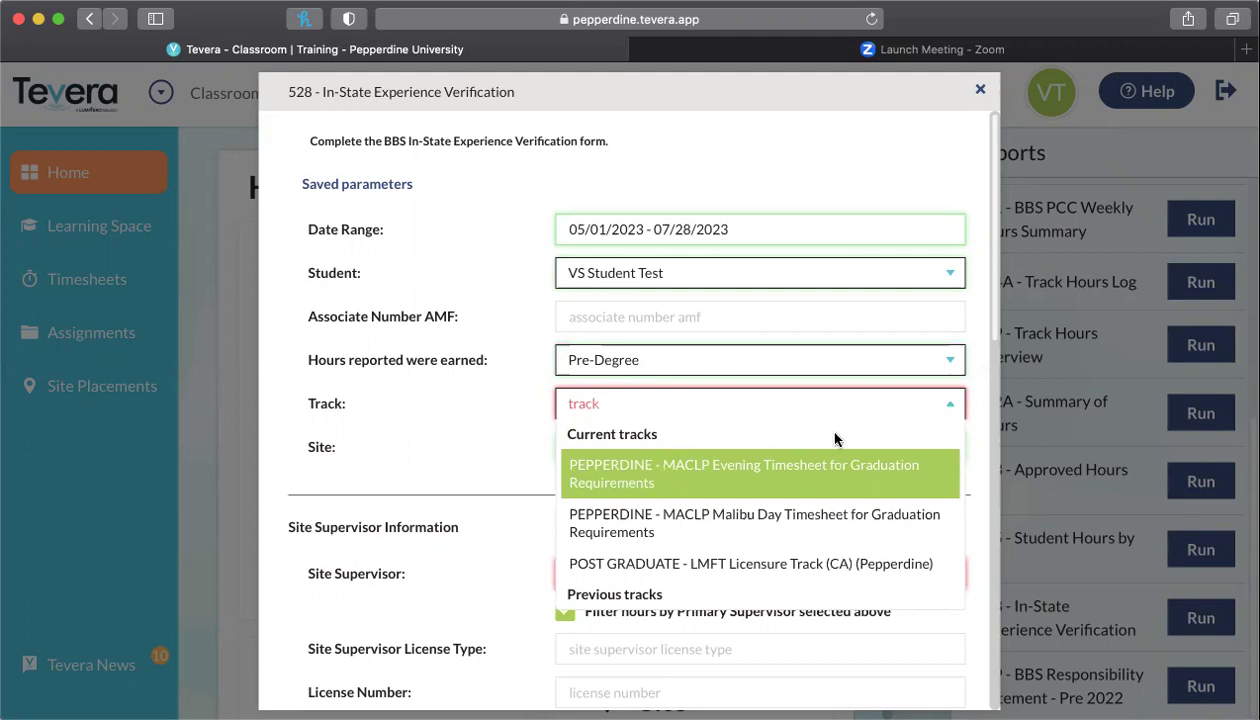
left_click(729, 529)
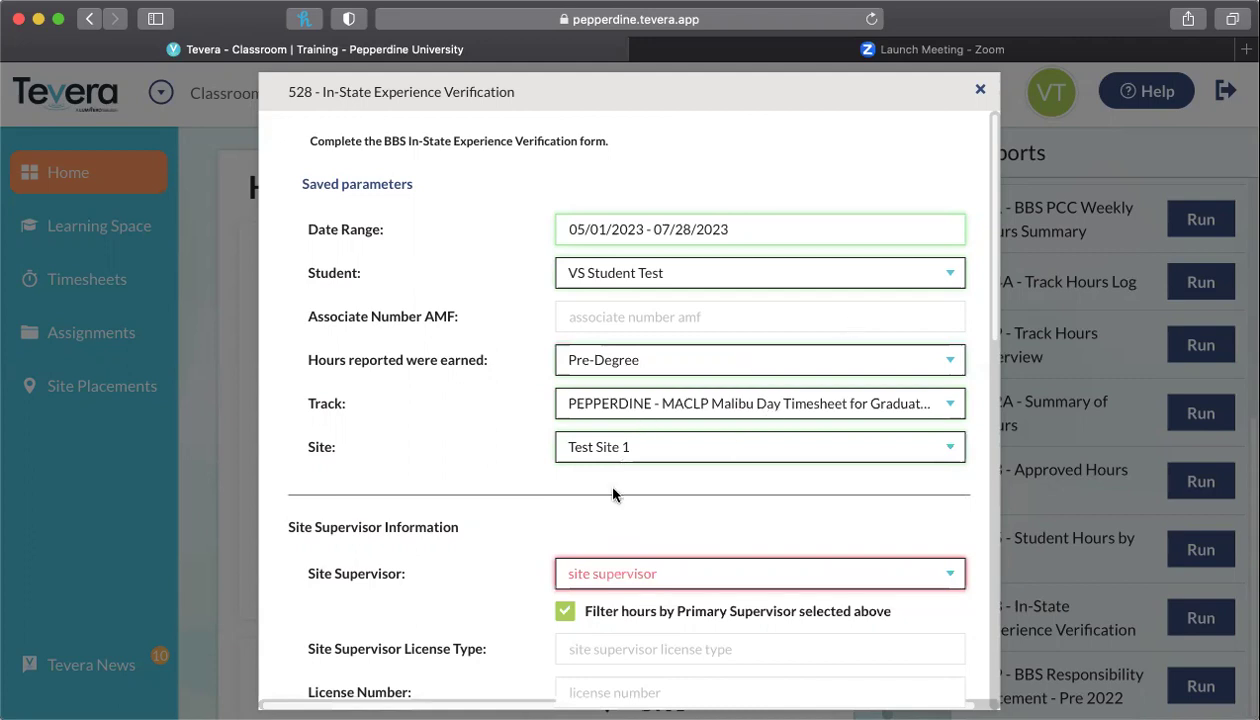
scroll(605, 490, "down", 3)
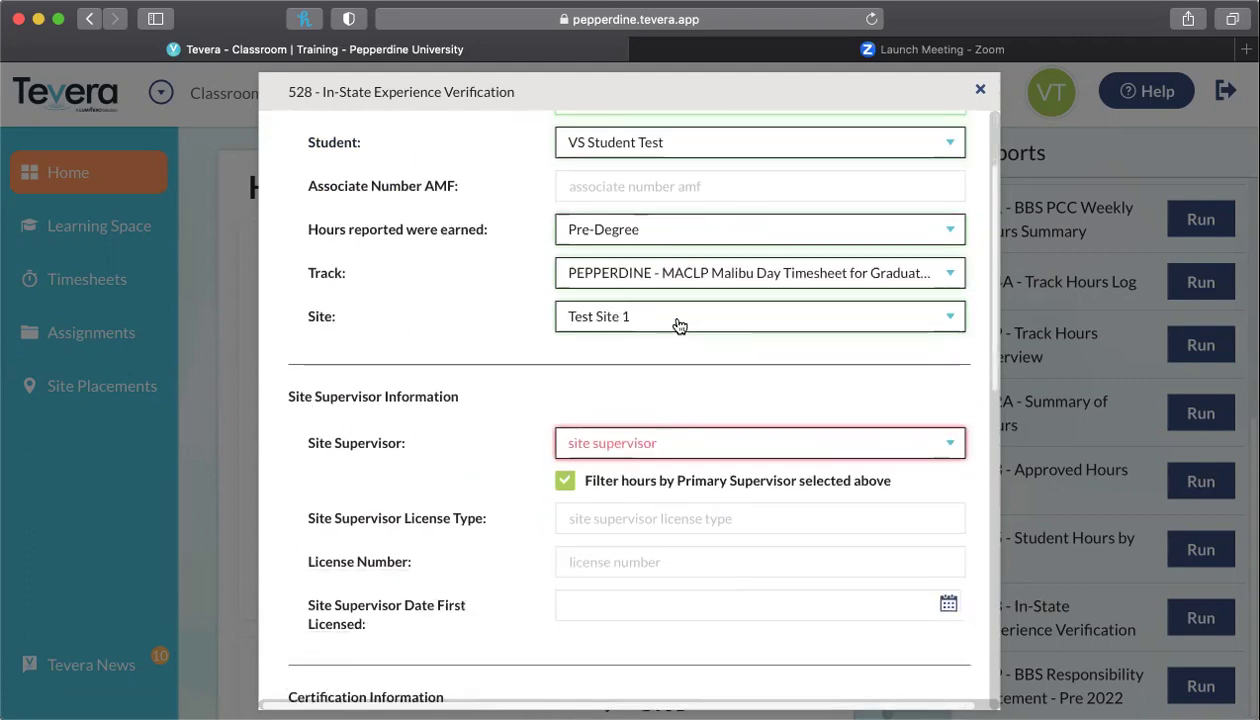
left_click(677, 324)
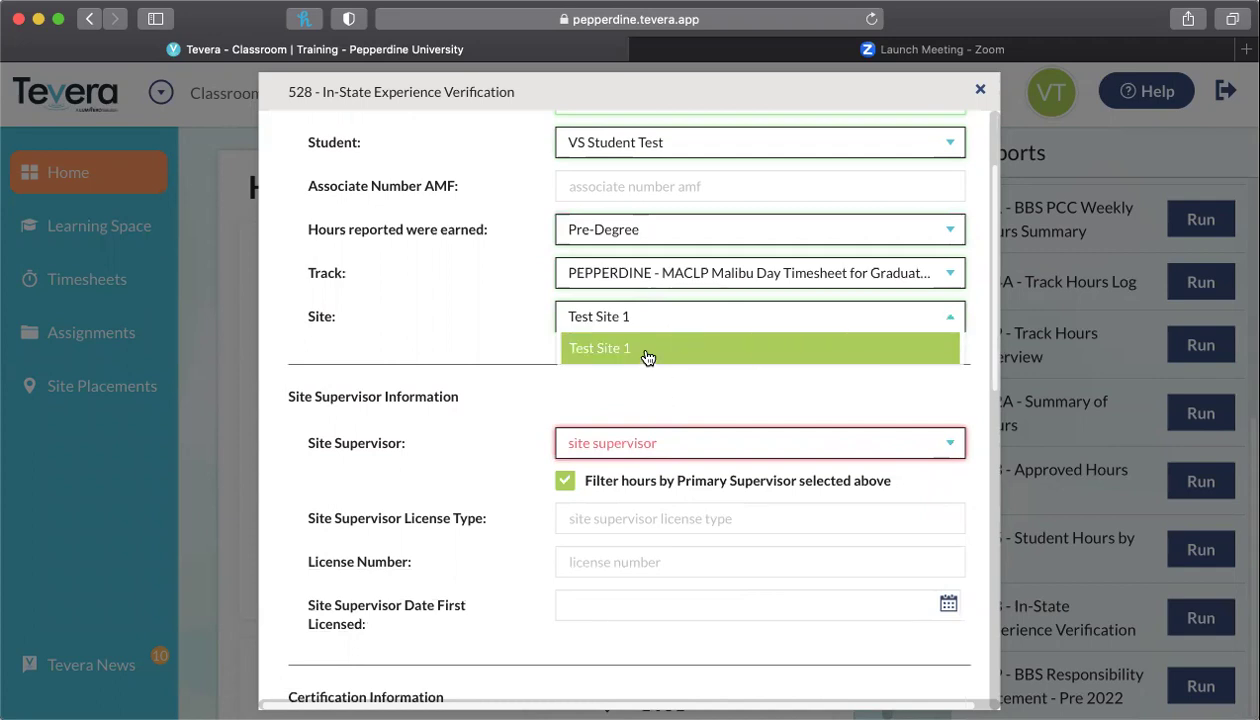
left_click(605, 346)
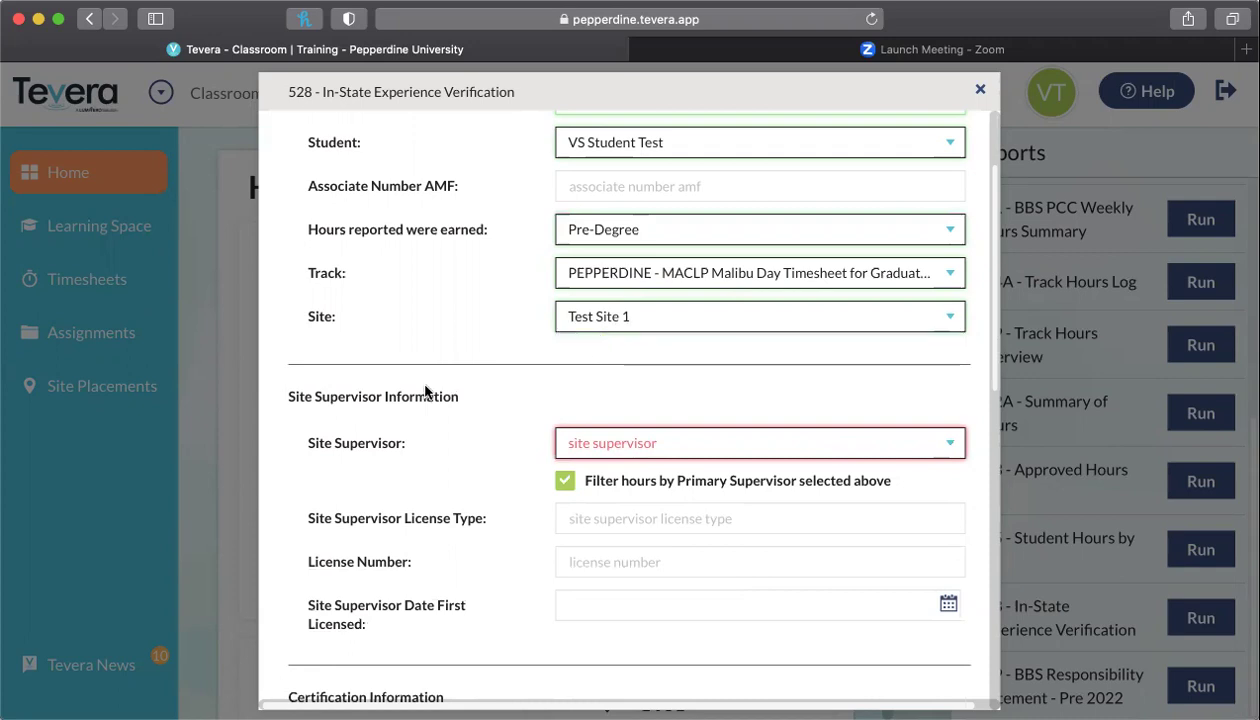
Select the test supervisor entry as the site supervisor.
scroll(427, 389, "down", 2)
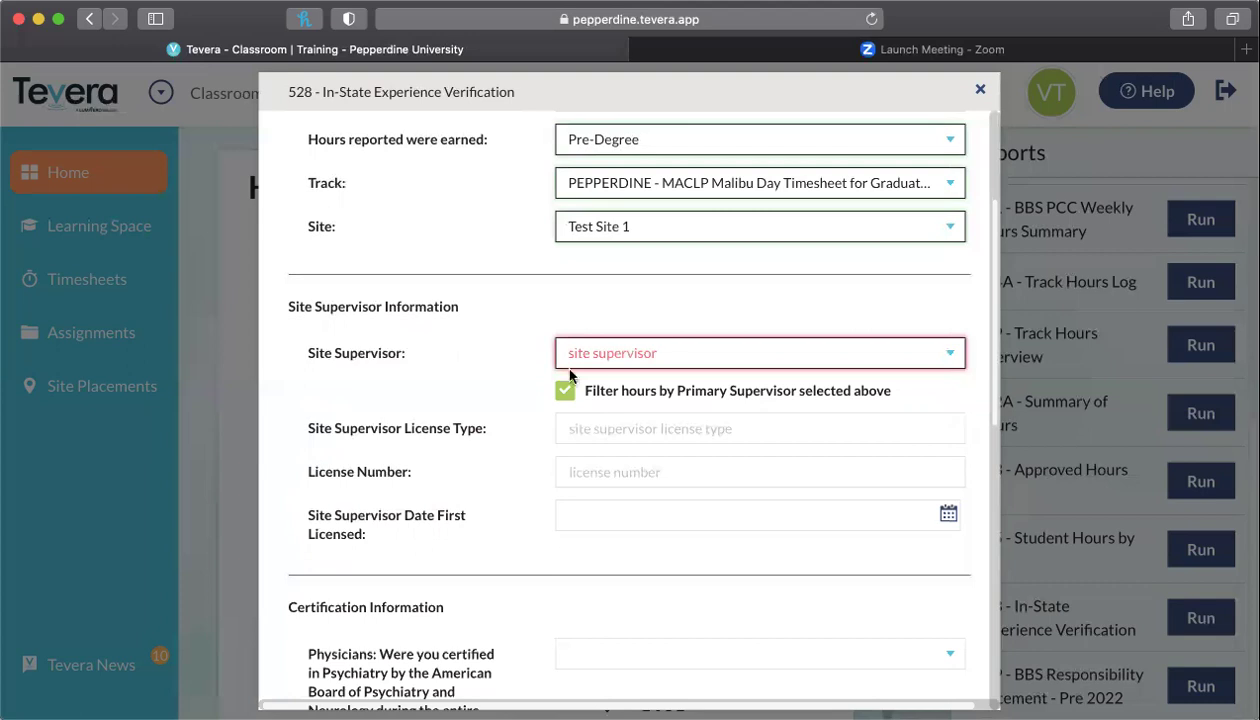
left_click(612, 353)
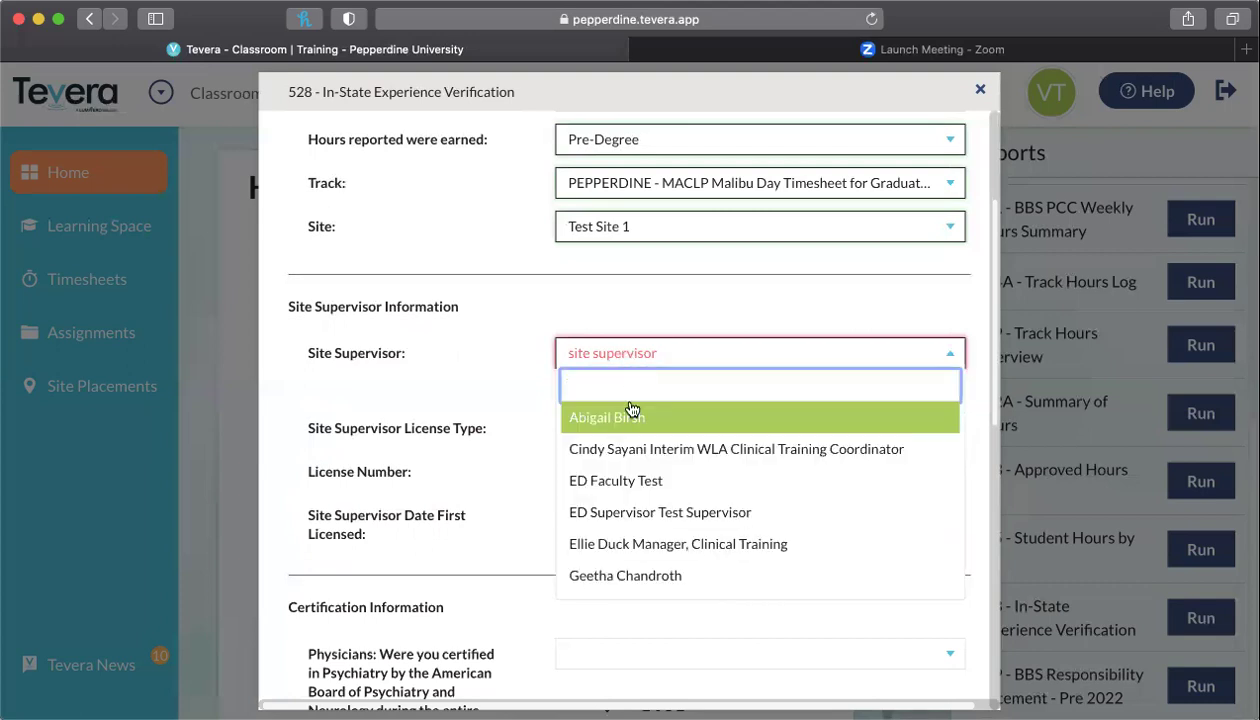
left_click(634, 514)
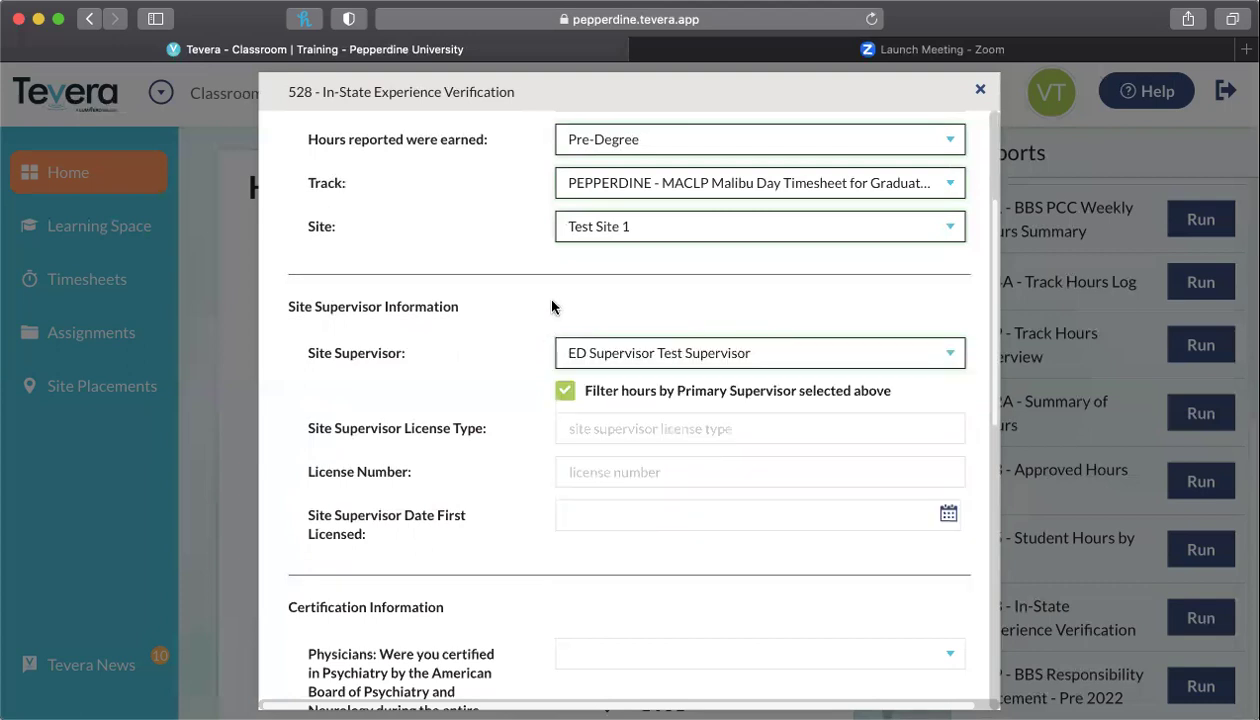
Enter LMFT as the site supervisor's license type and fill in the supervisor's license number.
scroll(551, 307, "down", 3)
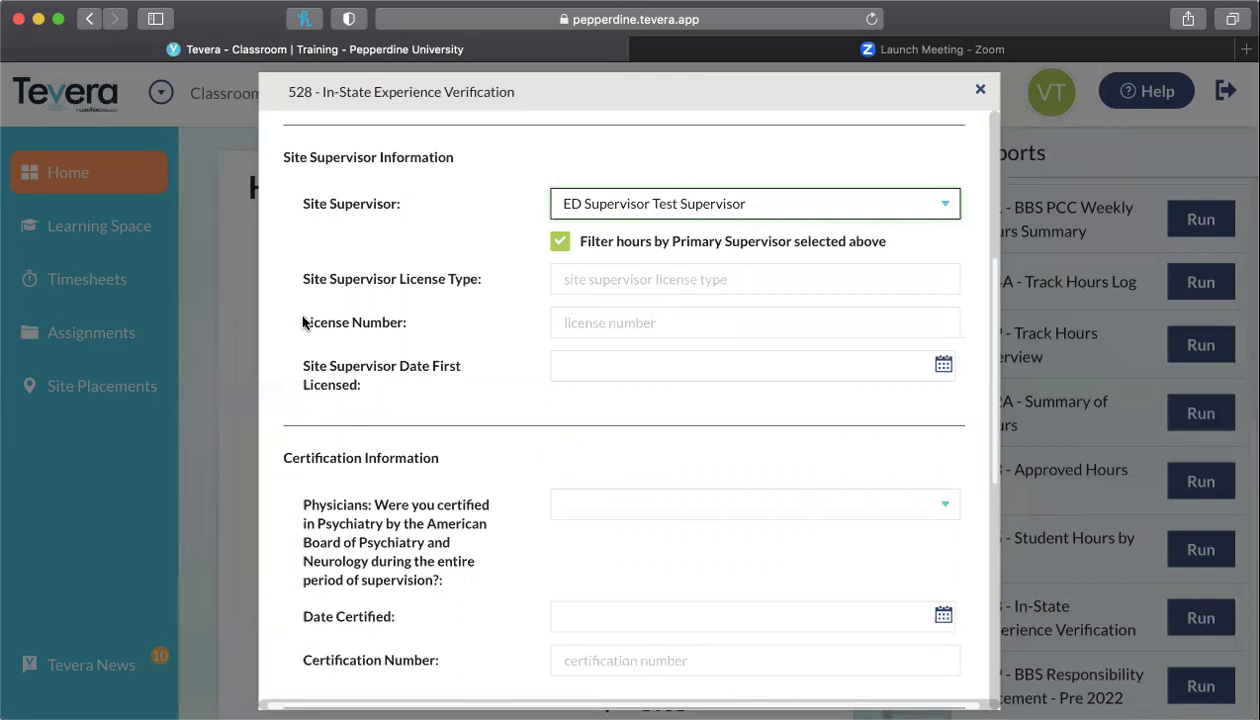
left_click(725, 283)
type("LMFT")
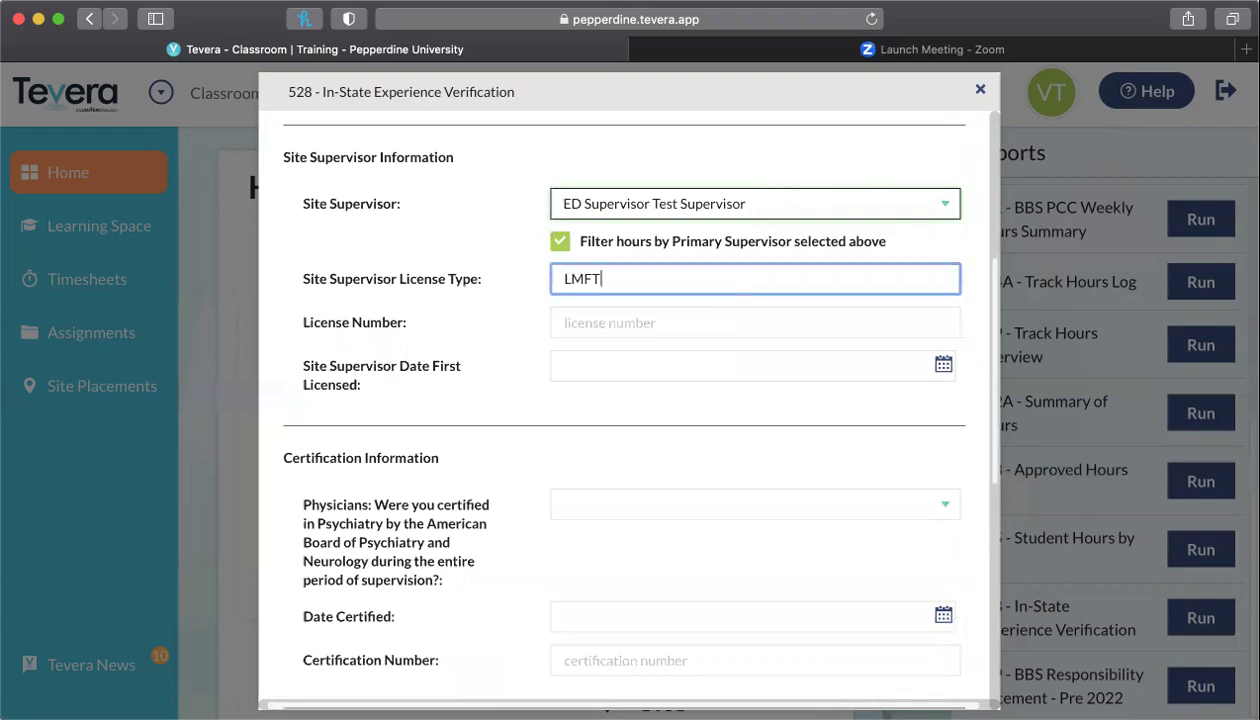
left_click(643, 318)
type("888888")
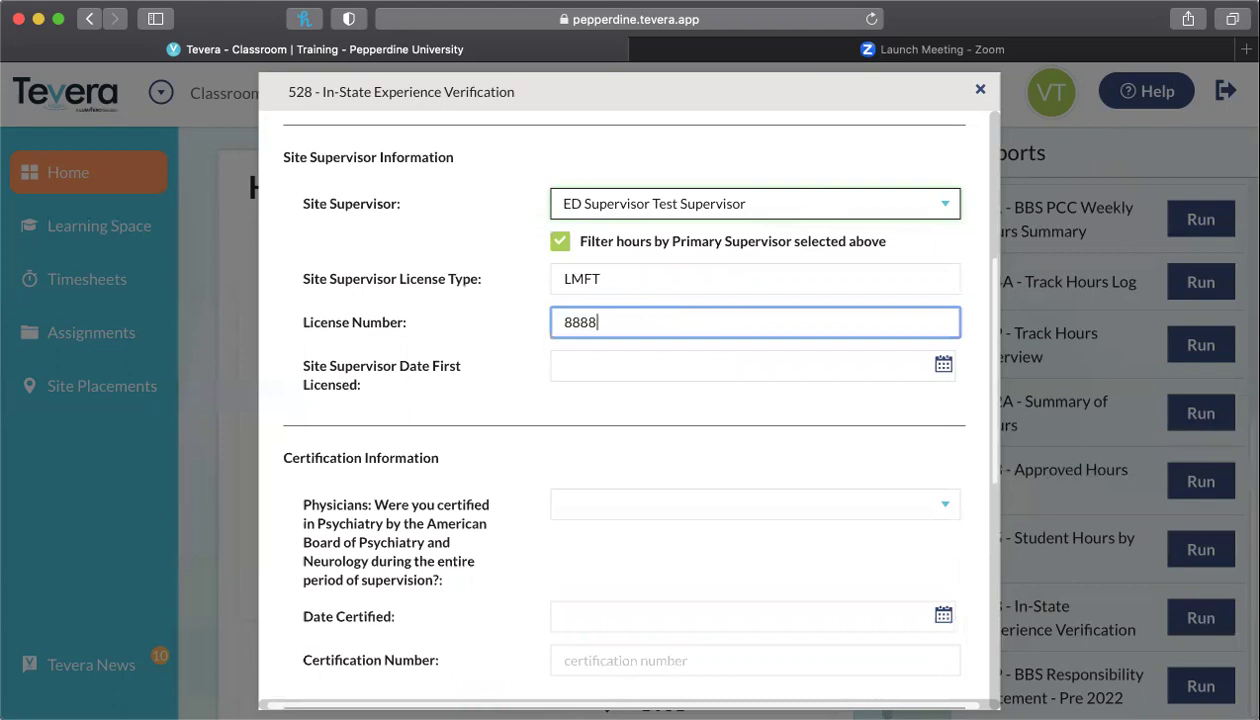
Set the date the site supervisor was first licensed to 01/01/2016.
left_click(940, 366)
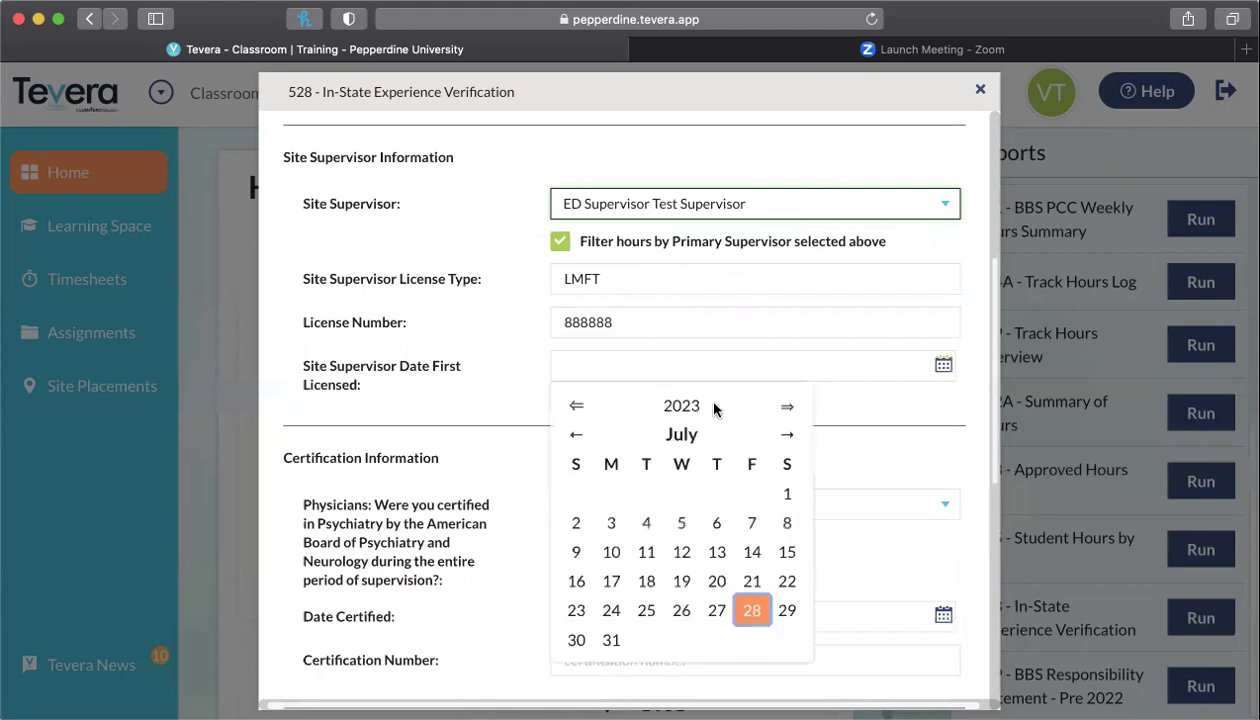
left_click(629, 360)
type("0")
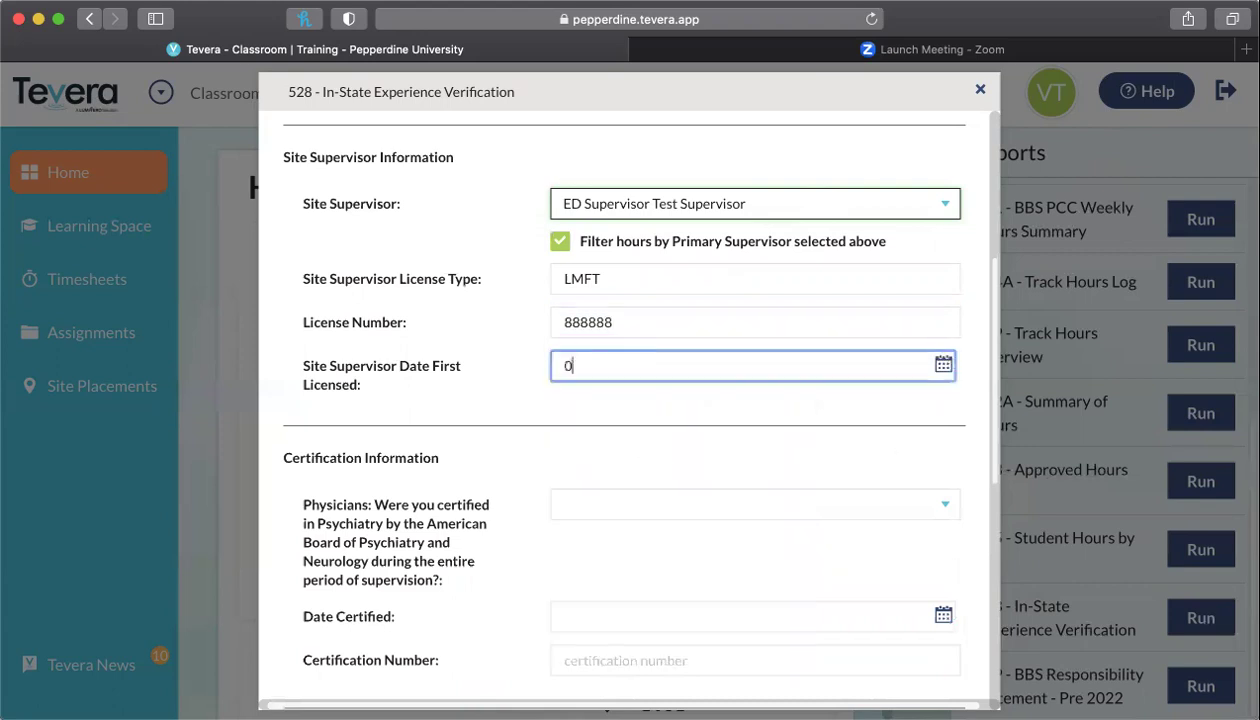
type("1/01/2016")
left_click(754, 500)
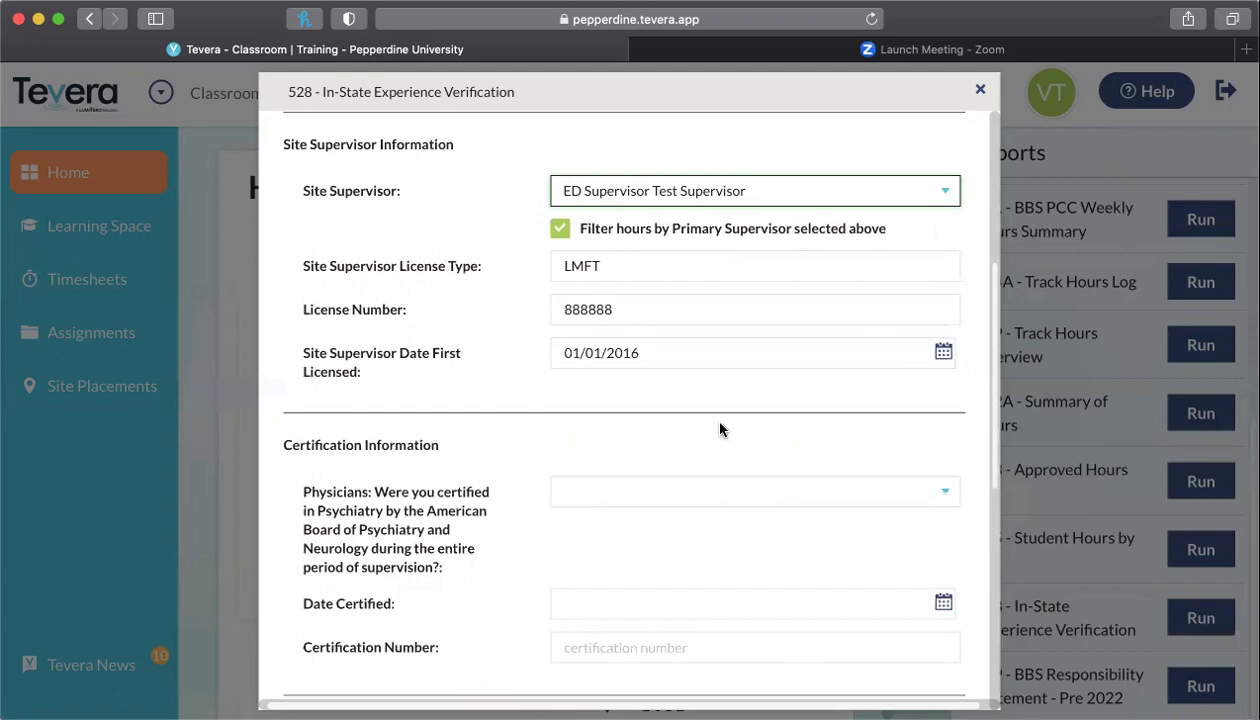
Answer N/A to the physicians' psychiatry certification question under Certification Information.
scroll(720, 430, "down", 3)
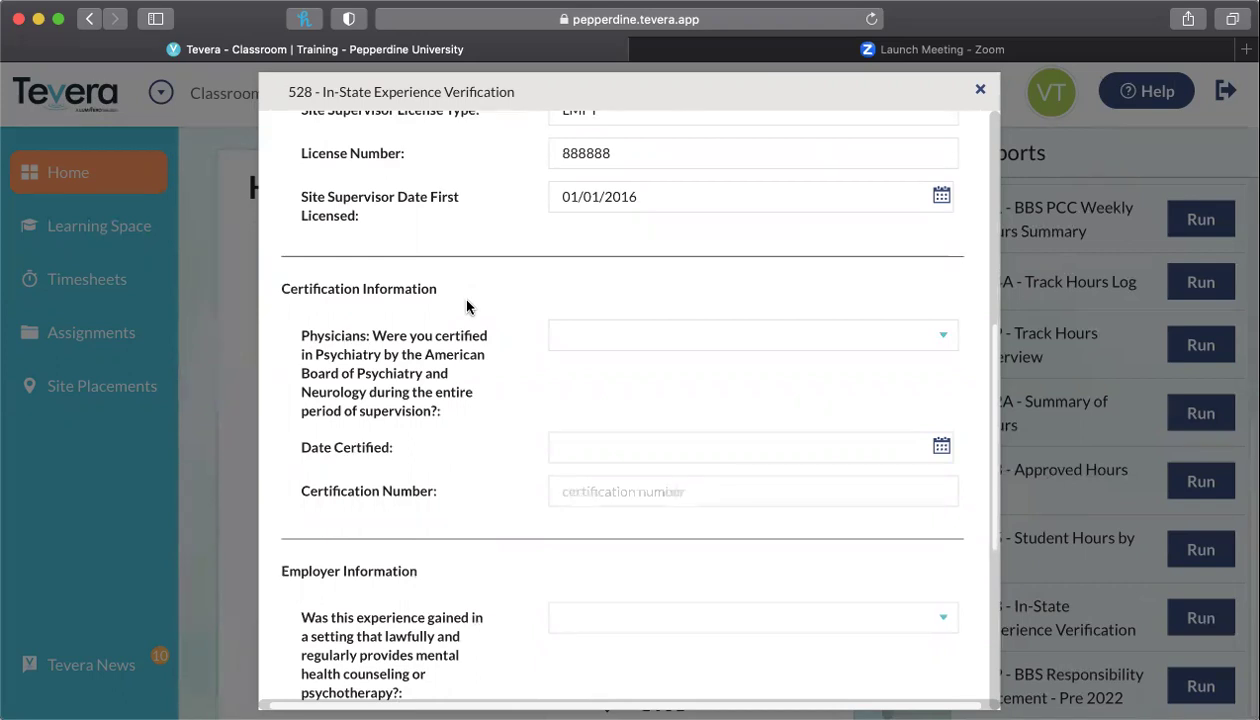
left_click(652, 340)
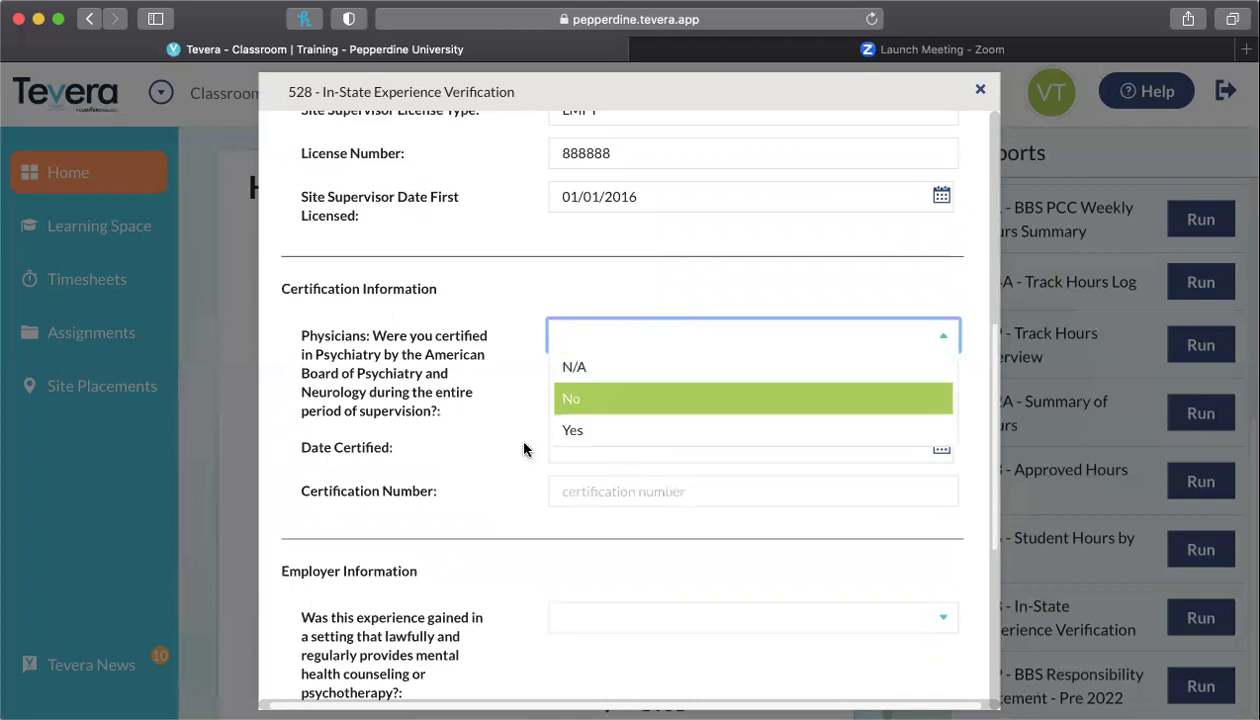
left_click(470, 440)
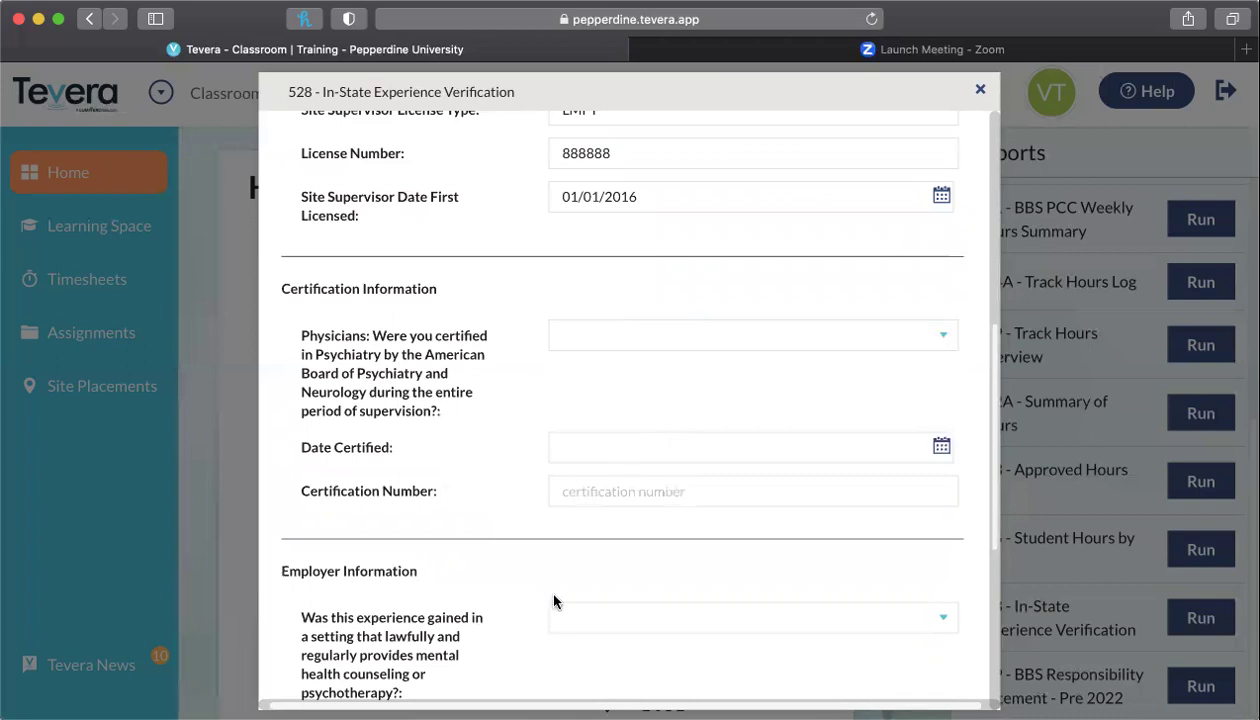
left_click(620, 330)
left_click(597, 368)
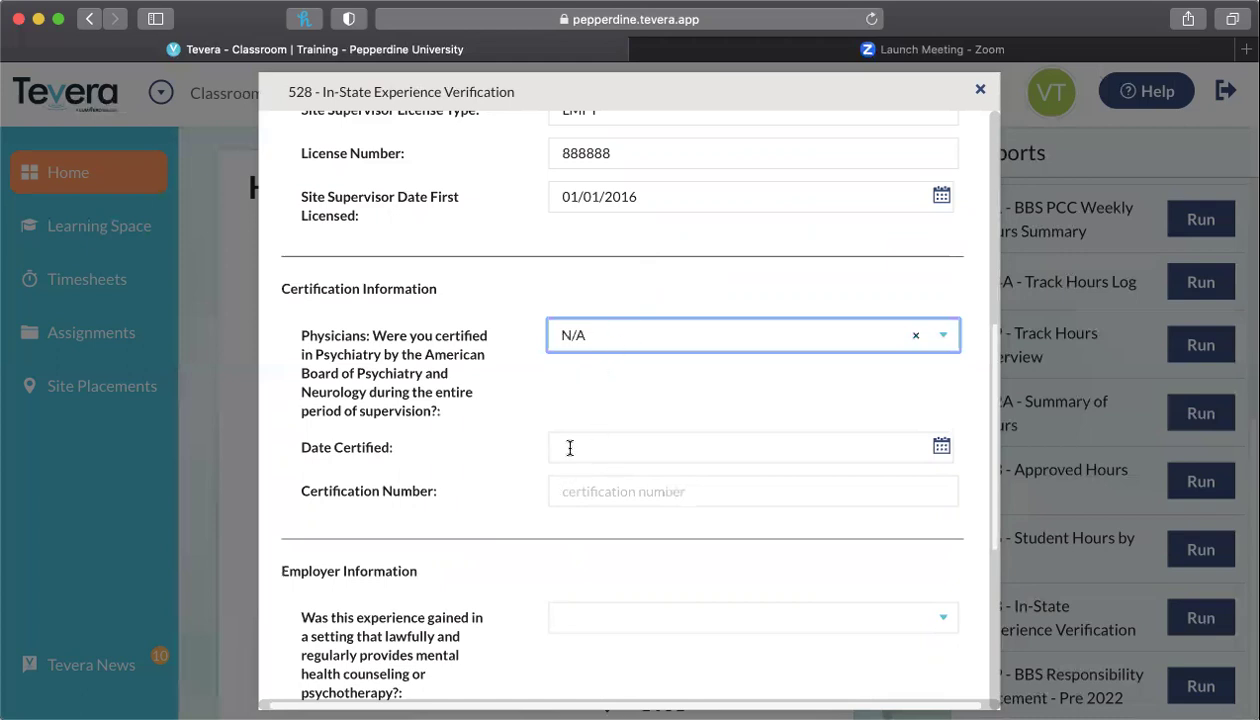
Answer Yes to whether the experience was gained in a setting that lawfully and regularly provides mental health counseling or psychotherapy.
scroll(570, 448, "down", 8)
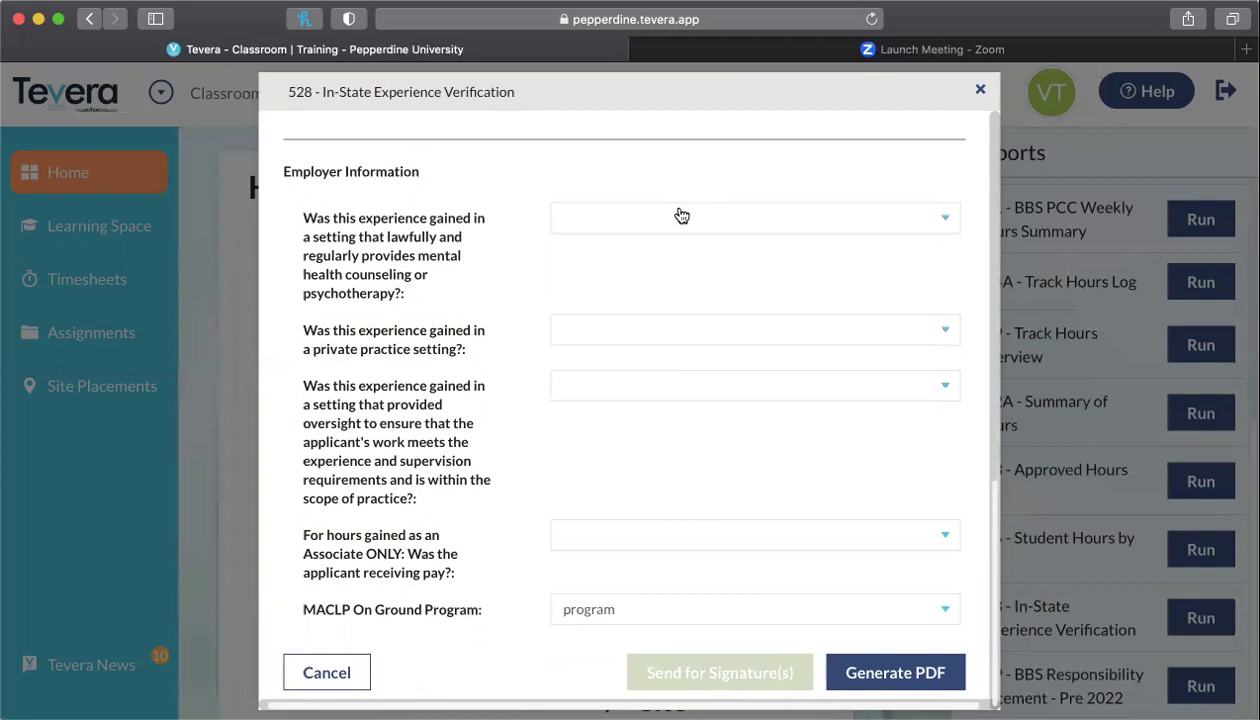
left_click(681, 215)
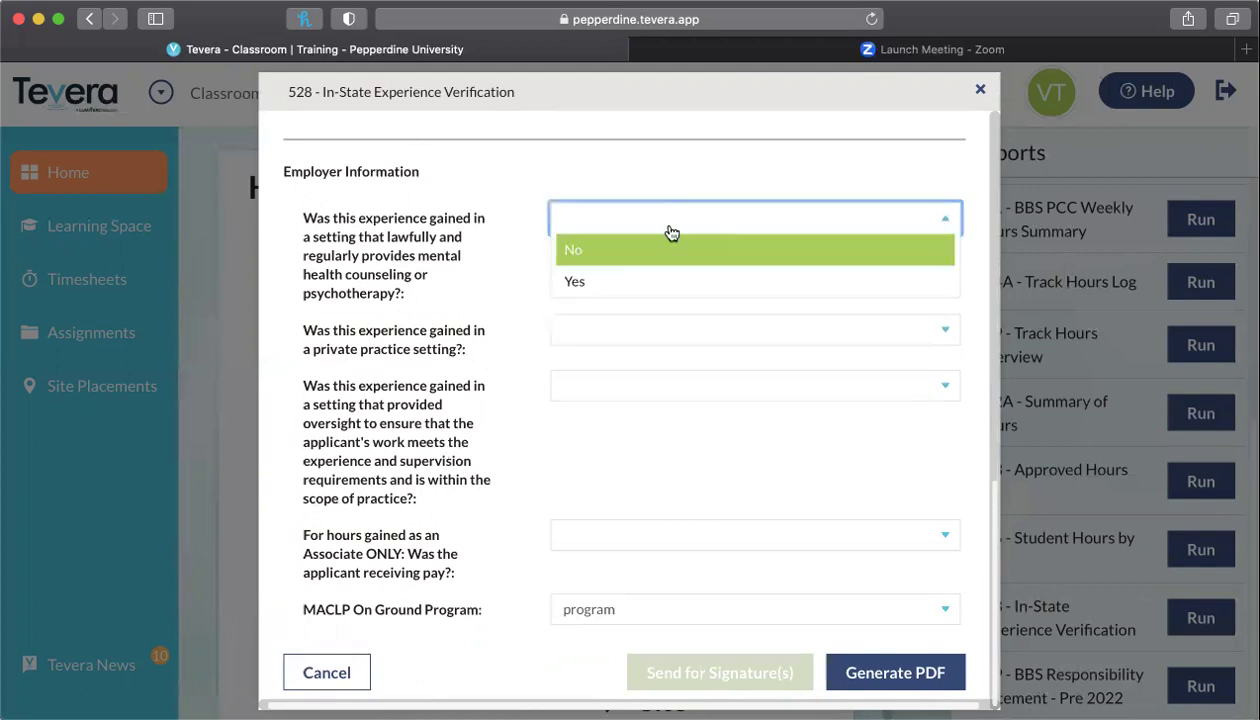
left_click(631, 285)
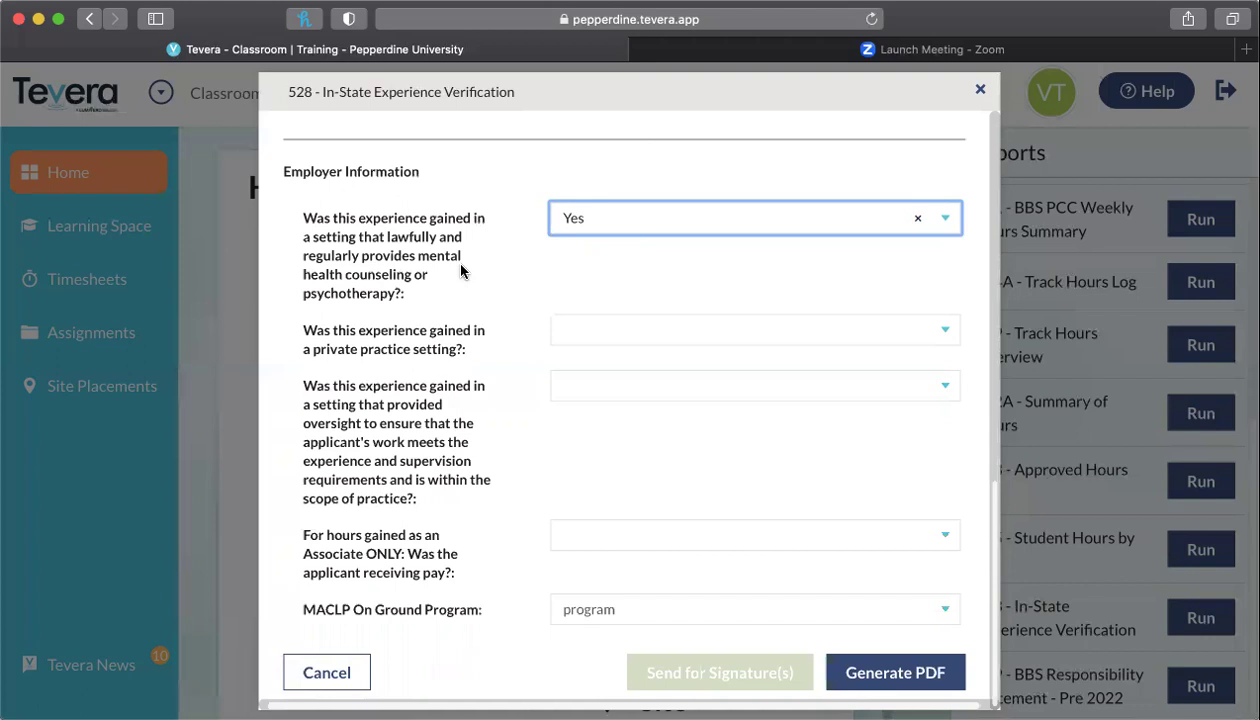
Answer No to the private practice setting question and Yes to the question about a setting that provided oversight.
left_click(585, 331)
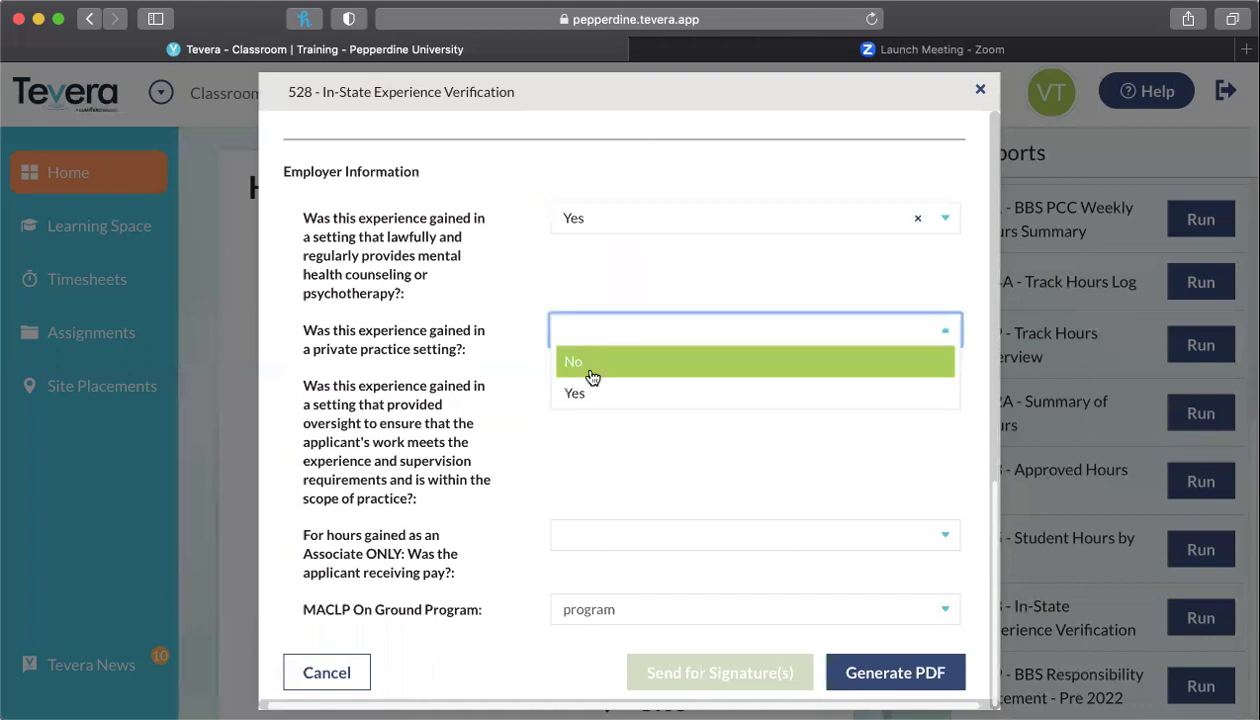
left_click(583, 361)
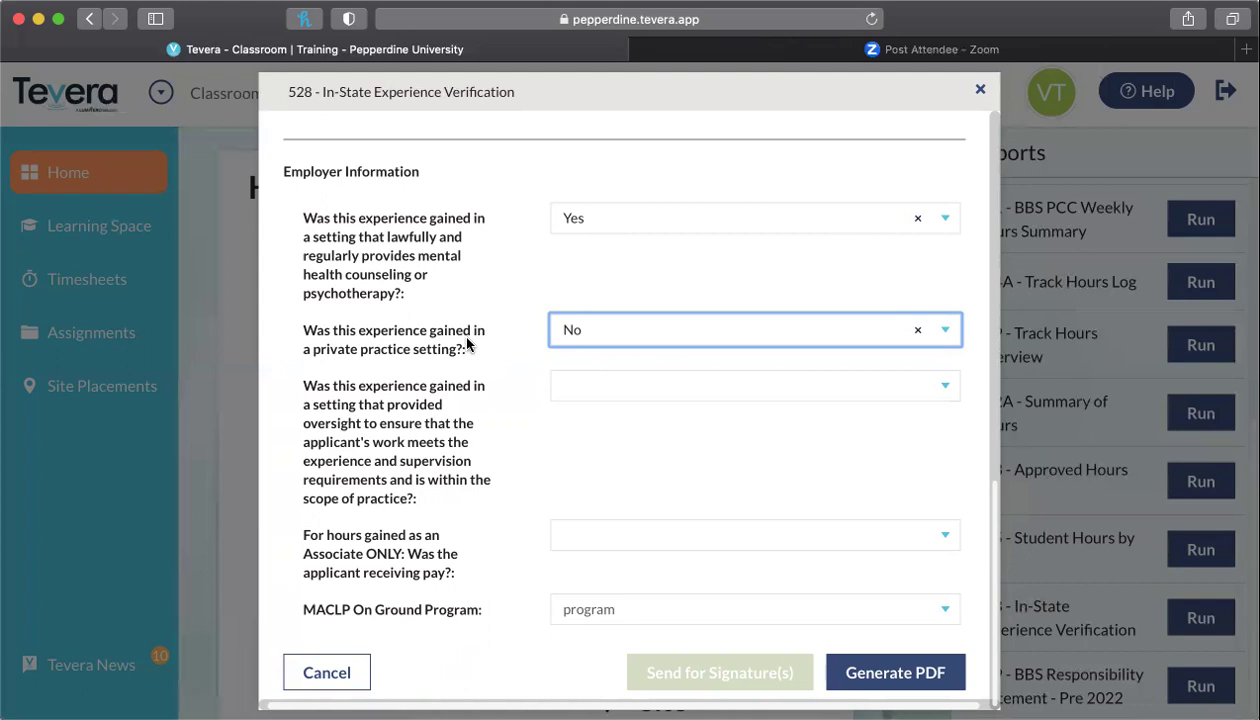
left_click(677, 330)
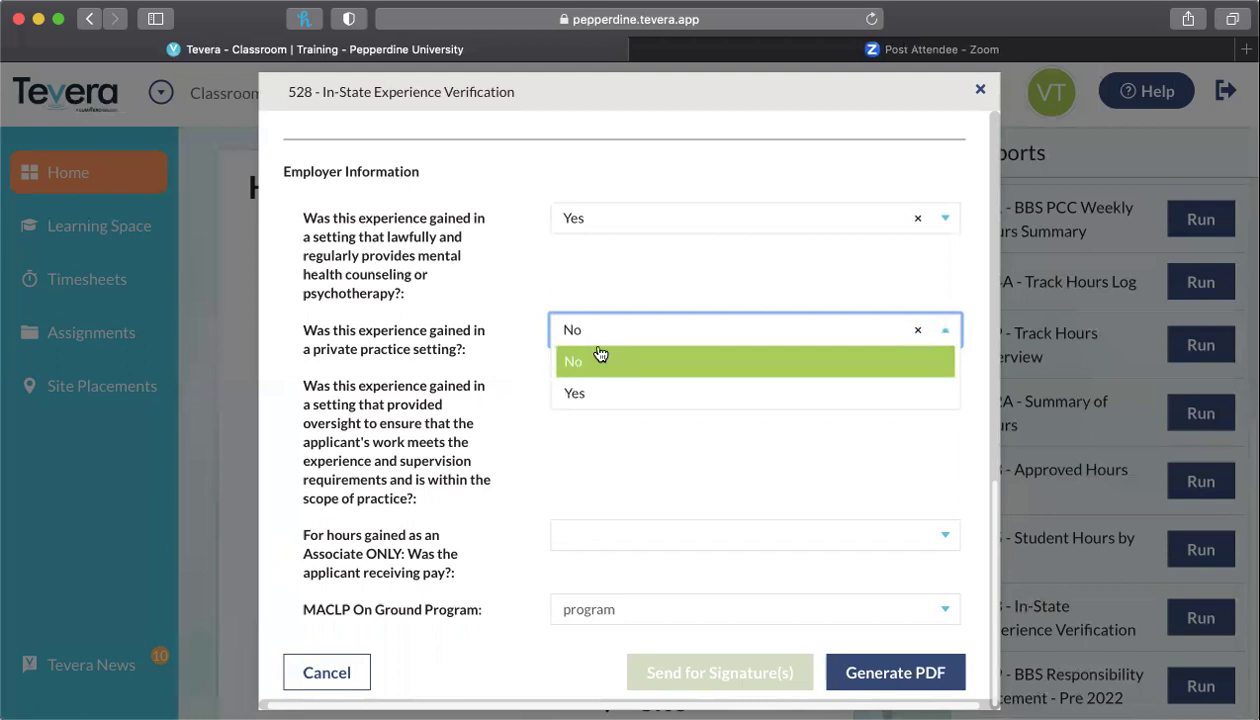
left_click(490, 368)
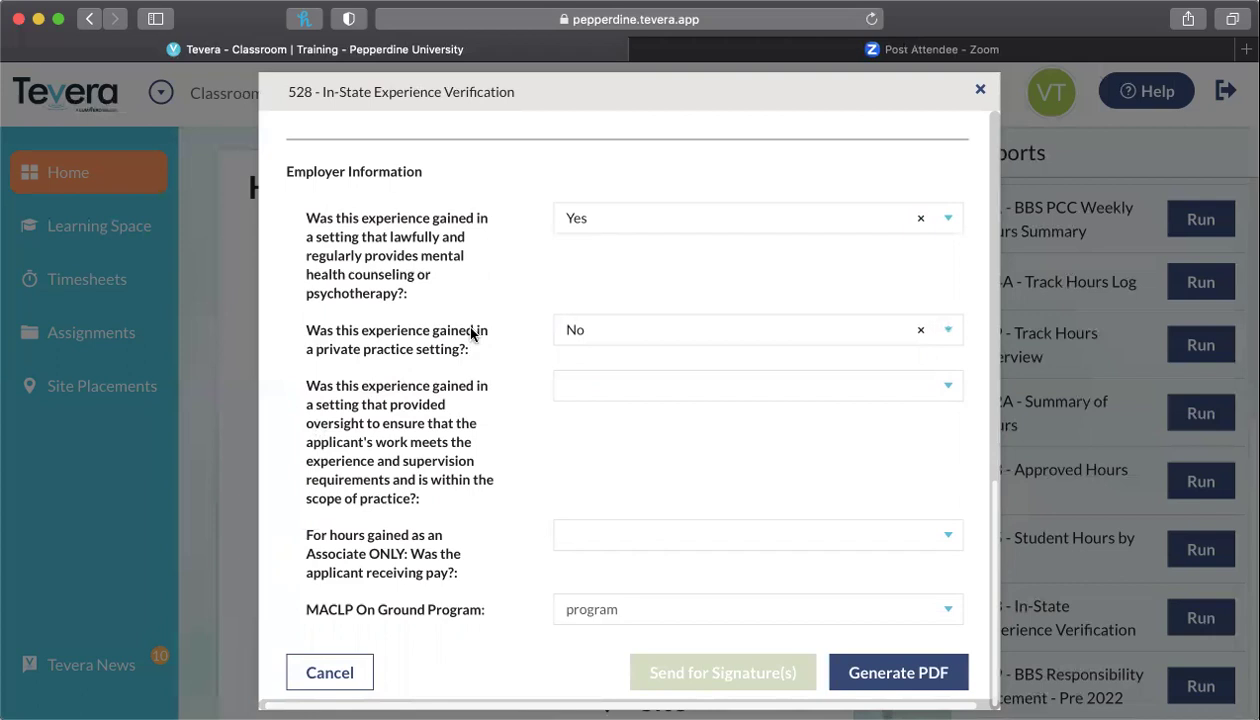
left_click(604, 398)
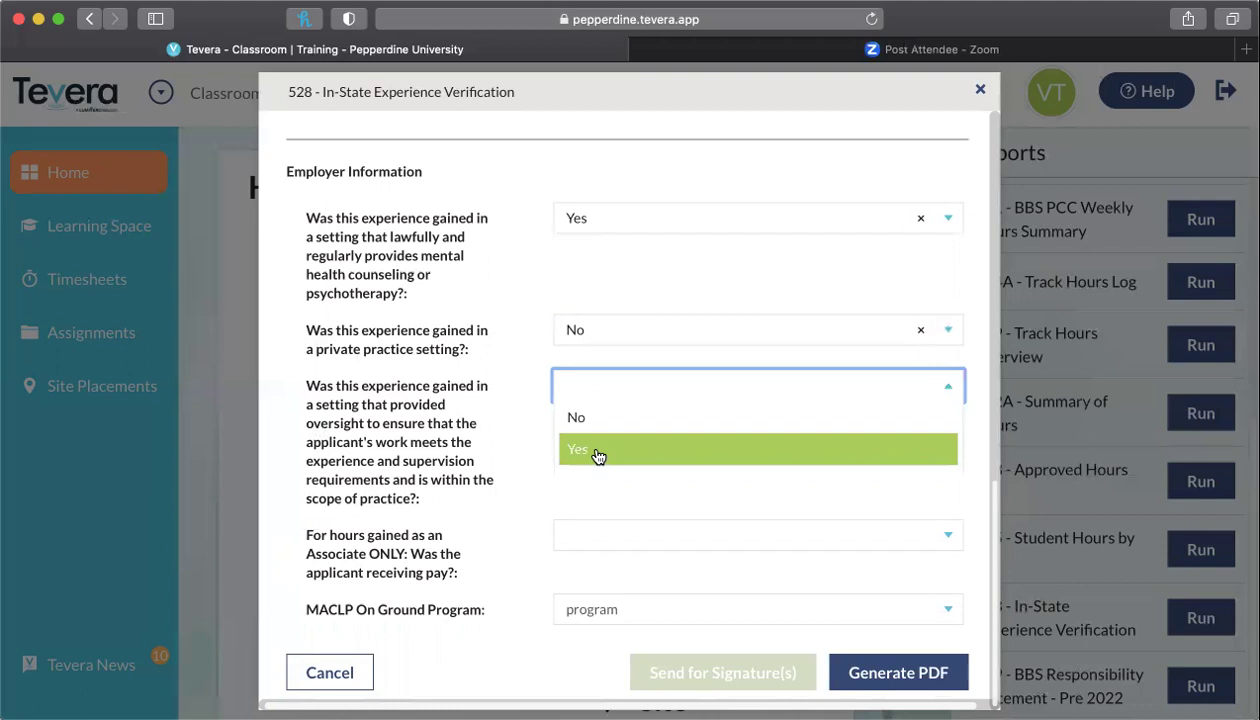
left_click(597, 456)
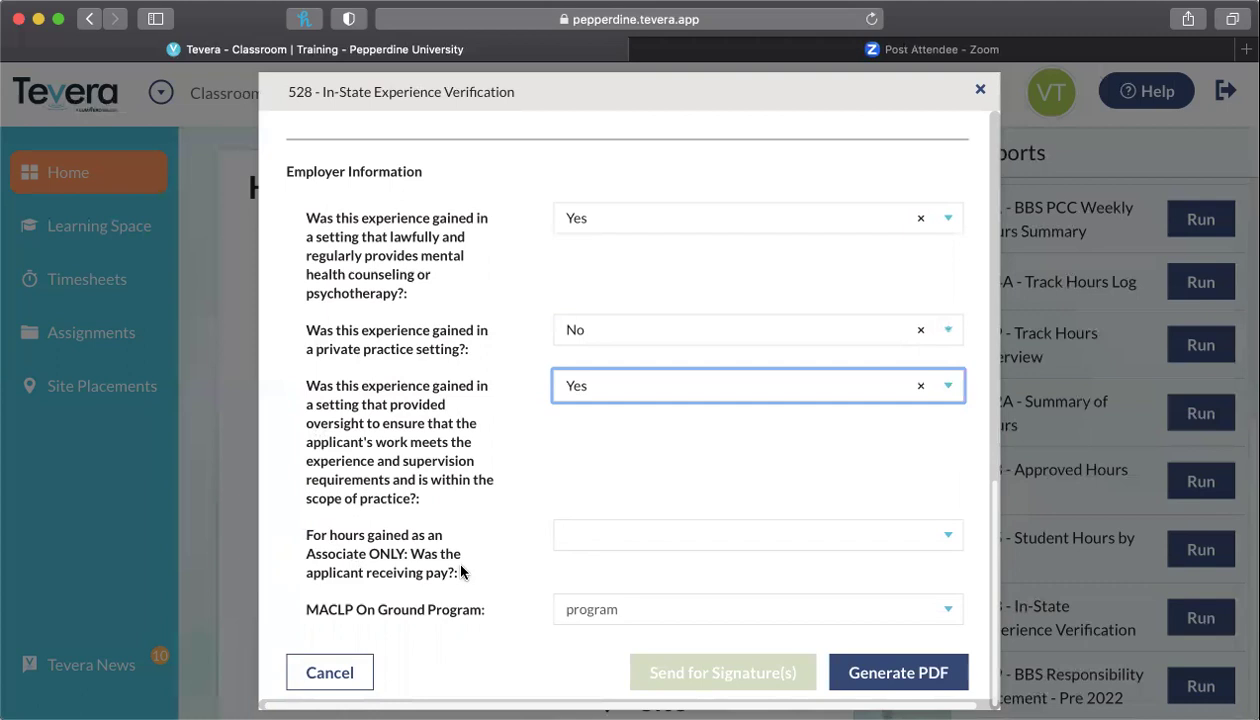
Answer N/A to the Associate-only pay question and choose MACLP (On Ground) as the program.
left_click(614, 538)
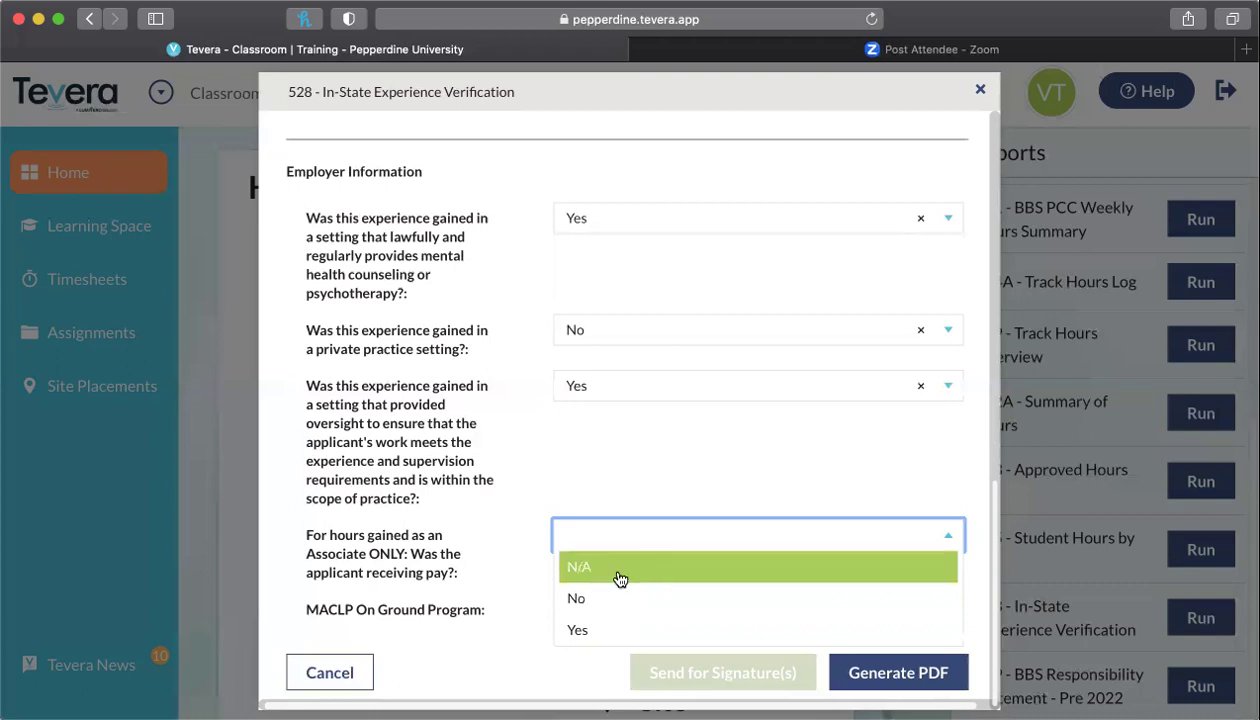
left_click(618, 578)
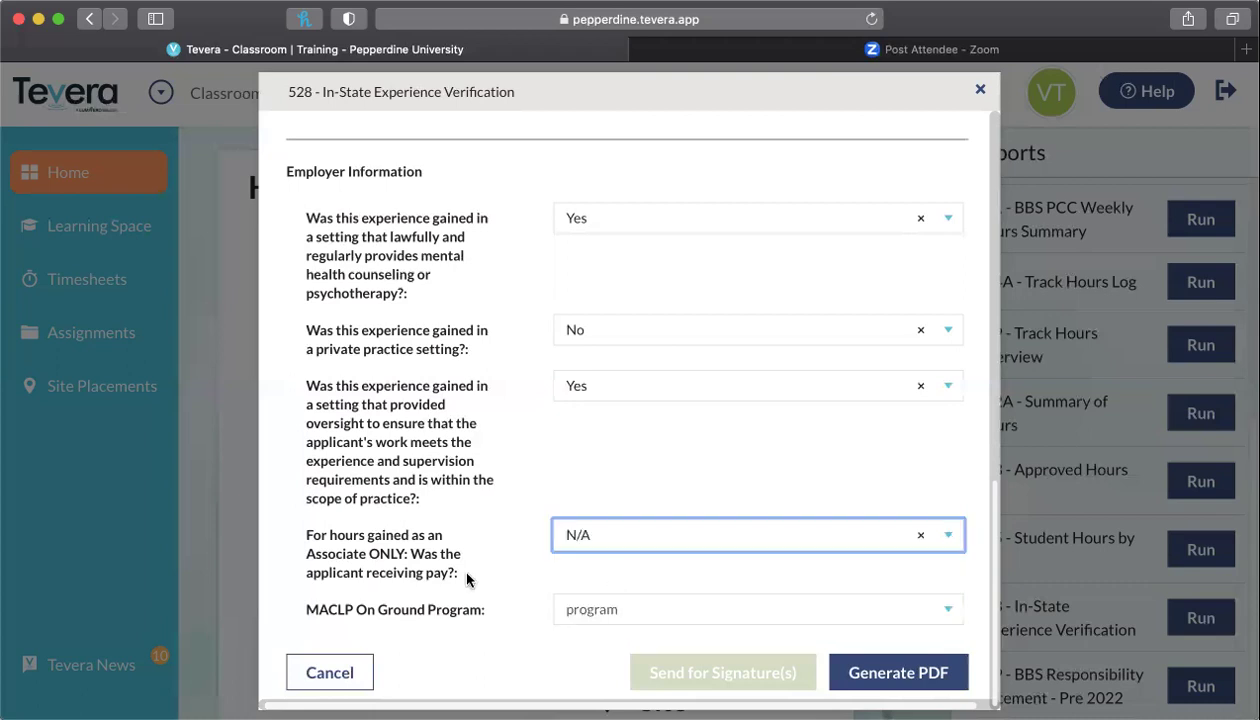
left_click(592, 618)
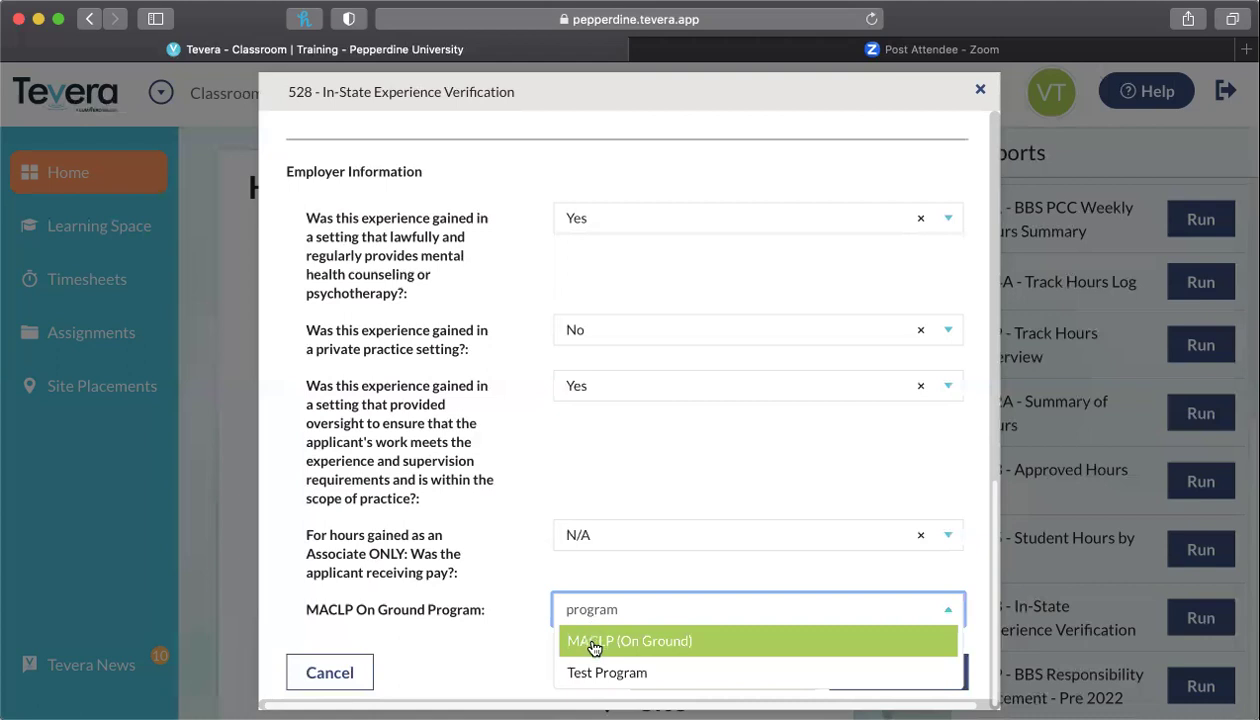
left_click(594, 645)
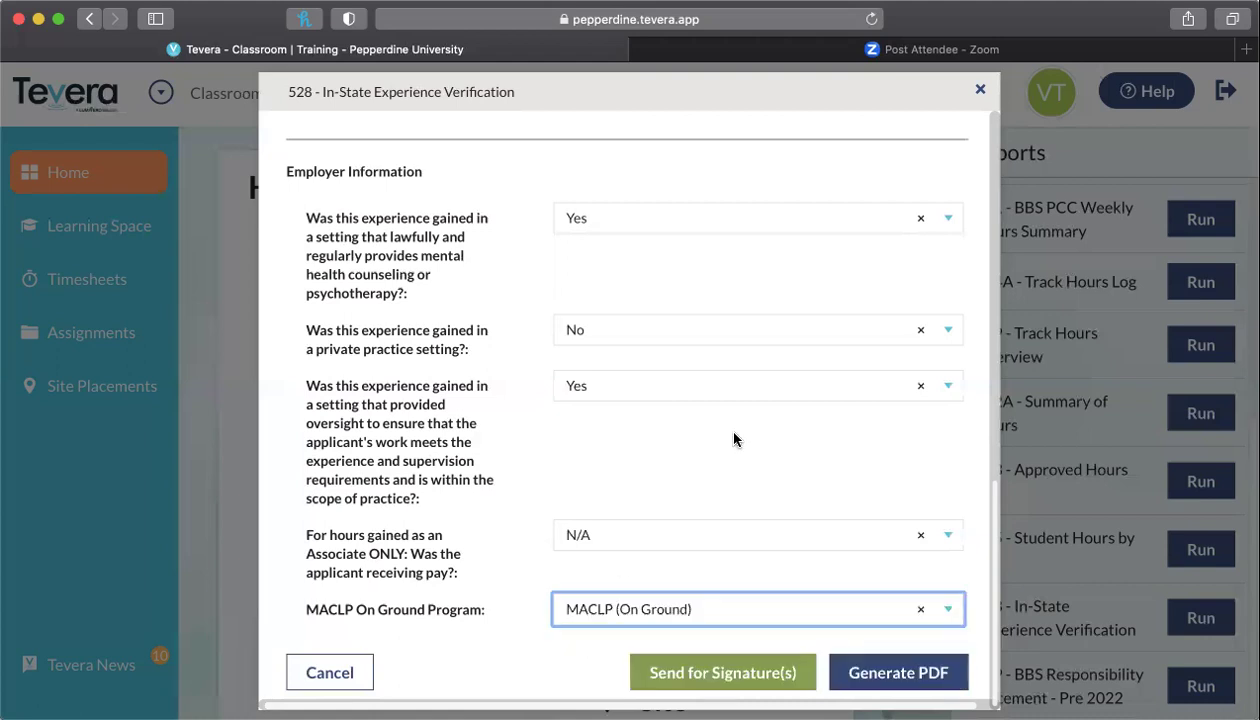
Check the completed form parameters and open the send-for-signature preview of the report.
scroll(733, 440, "up", 15)
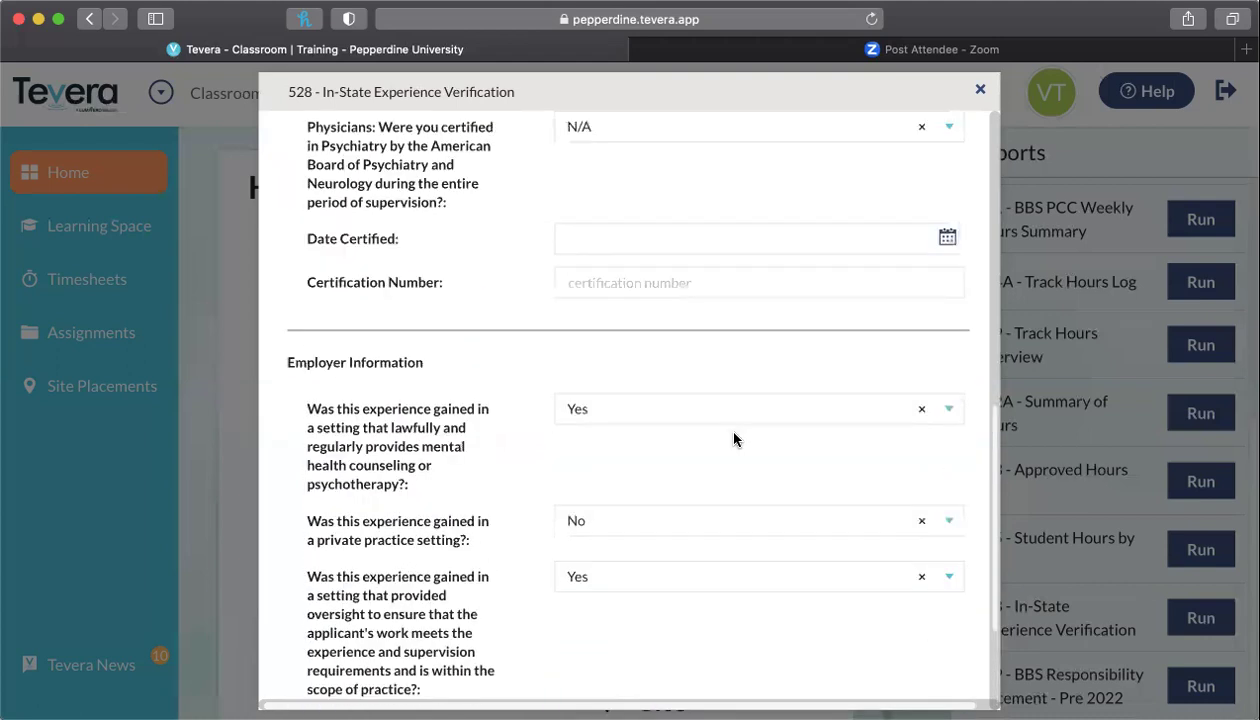
scroll(735, 437, "up", 3)
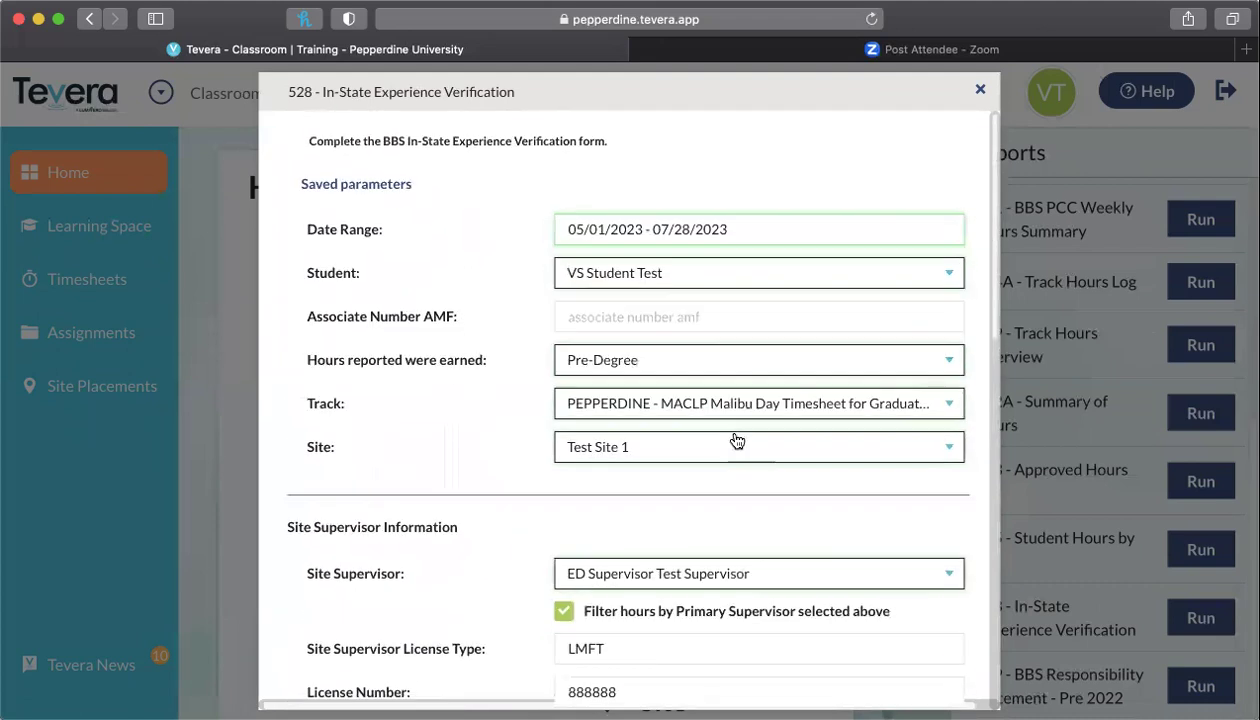
scroll(734, 439, "down", 15)
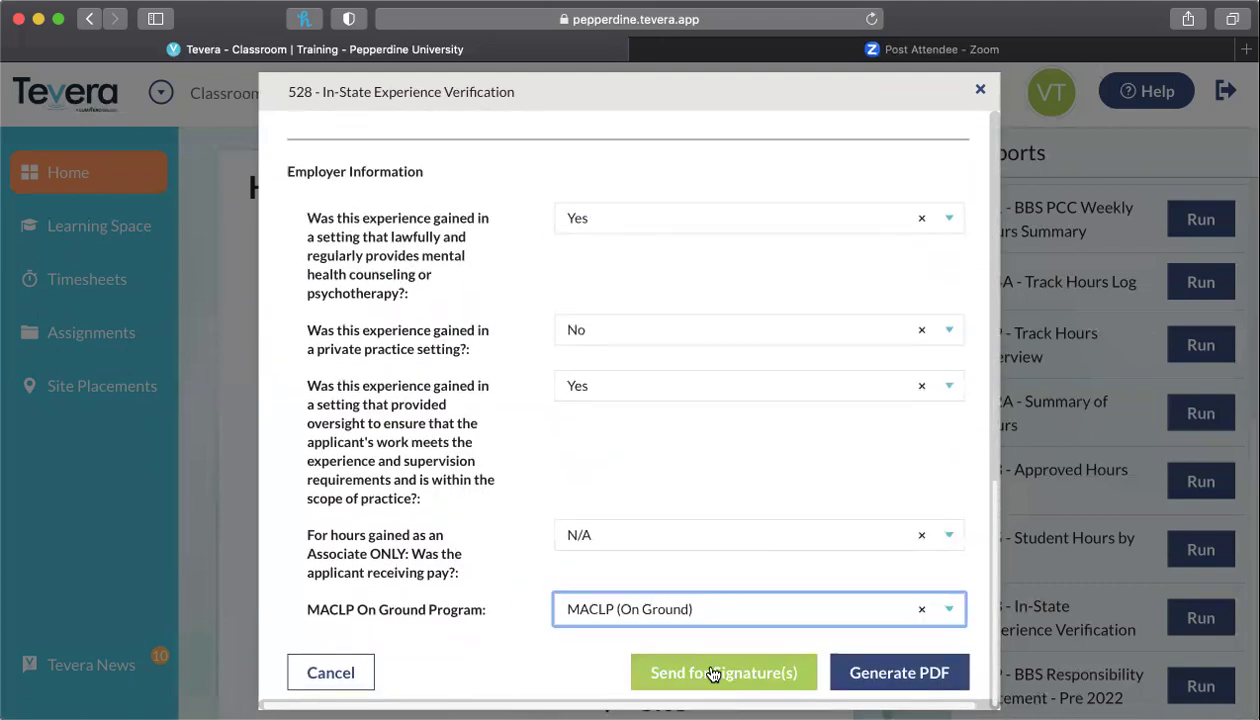
left_click(712, 674)
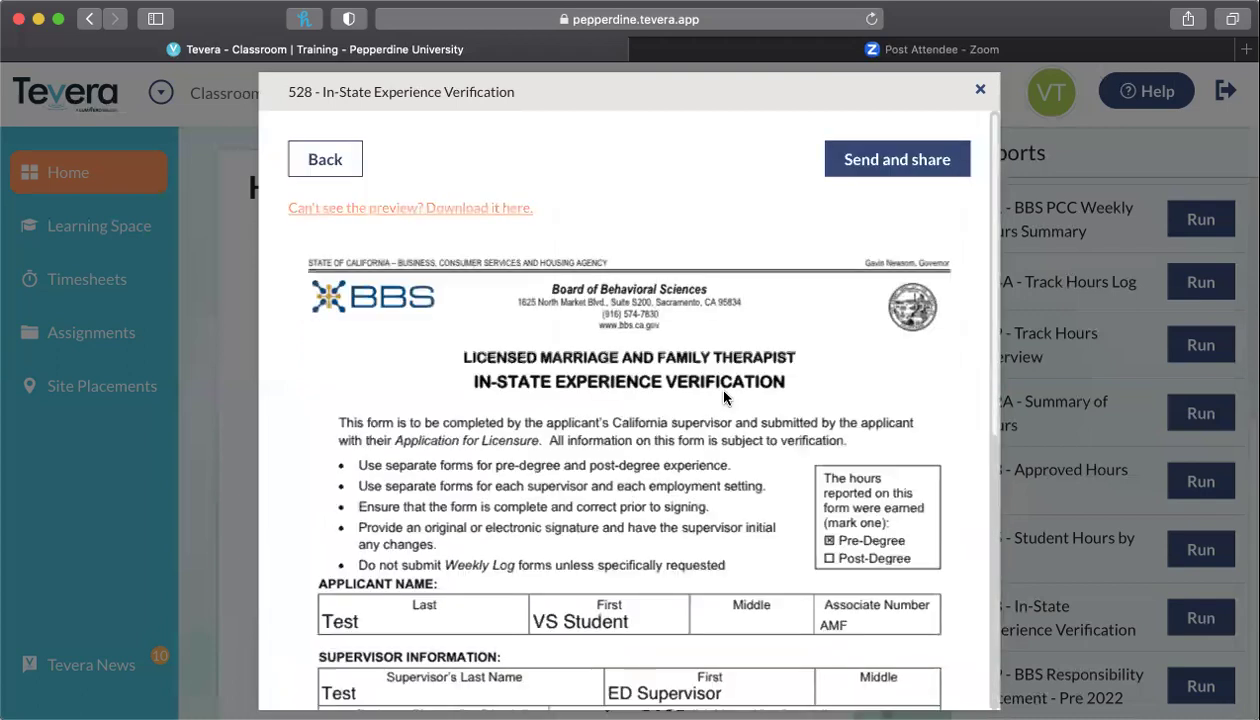
Review the pre-degree marking and the applicant, supervisor and employer information on page 1 of the preview.
scroll(724, 397, "down", 3)
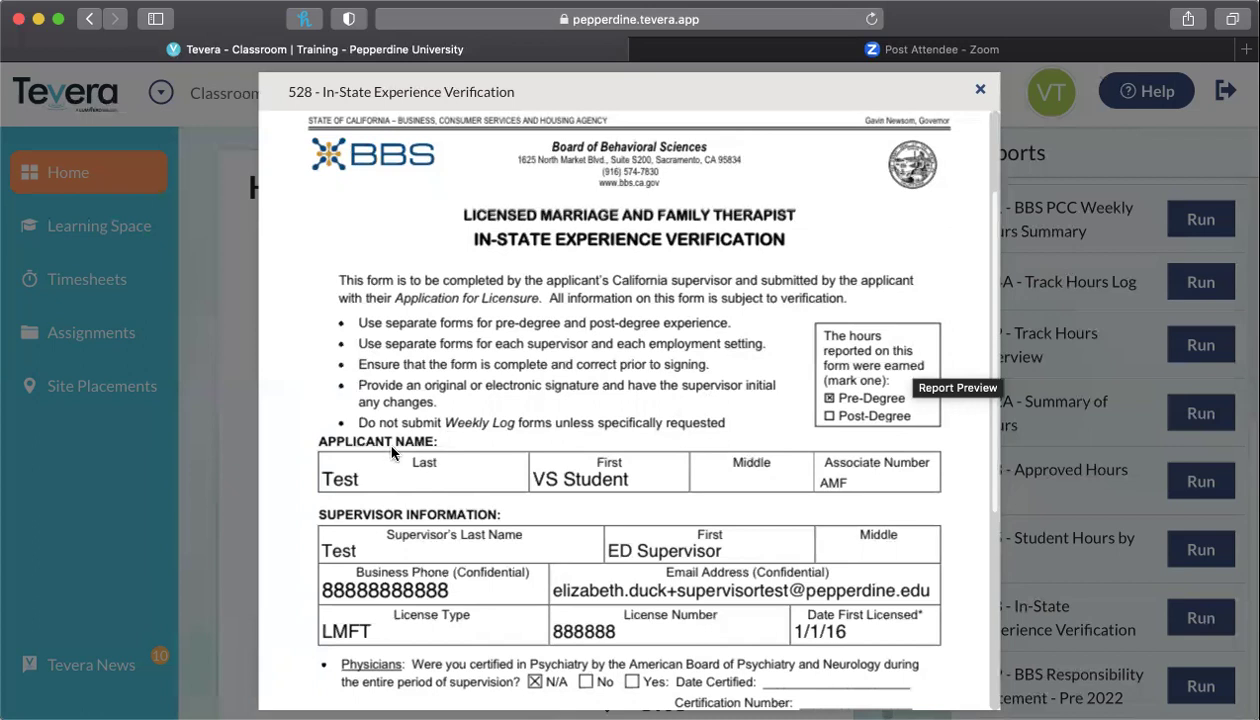
scroll(690, 489, "down", 2)
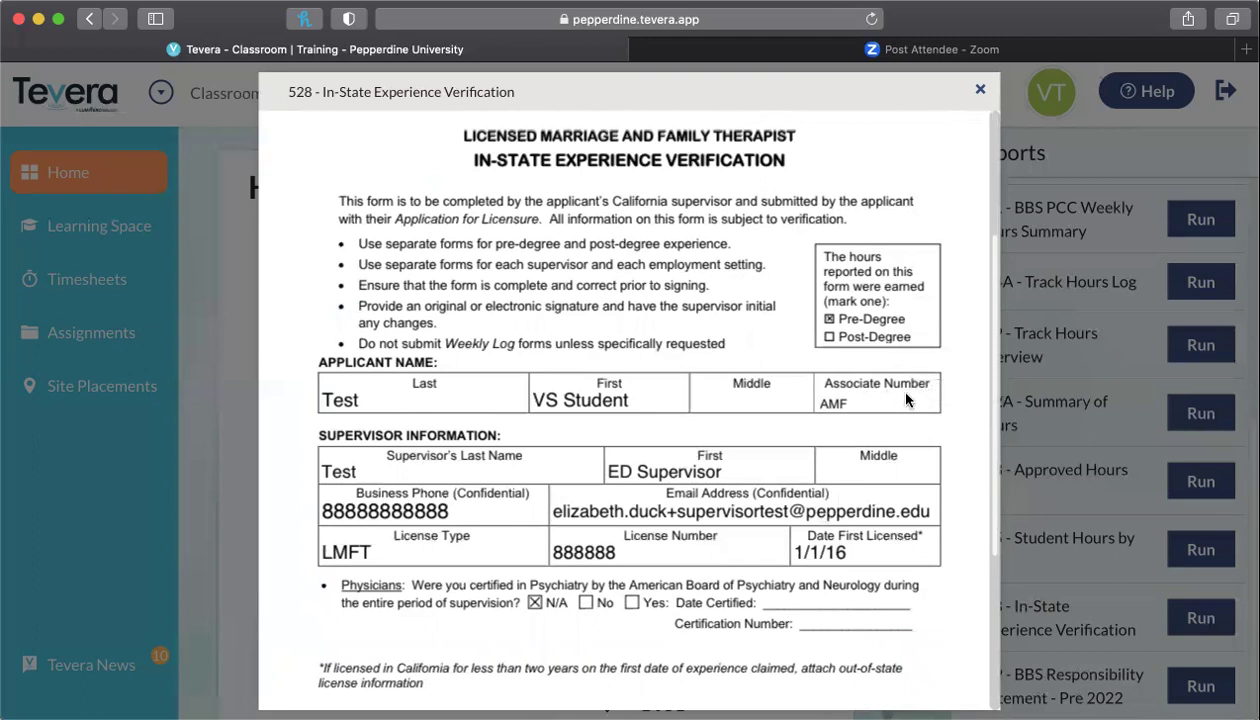
scroll(906, 398, "down", 3)
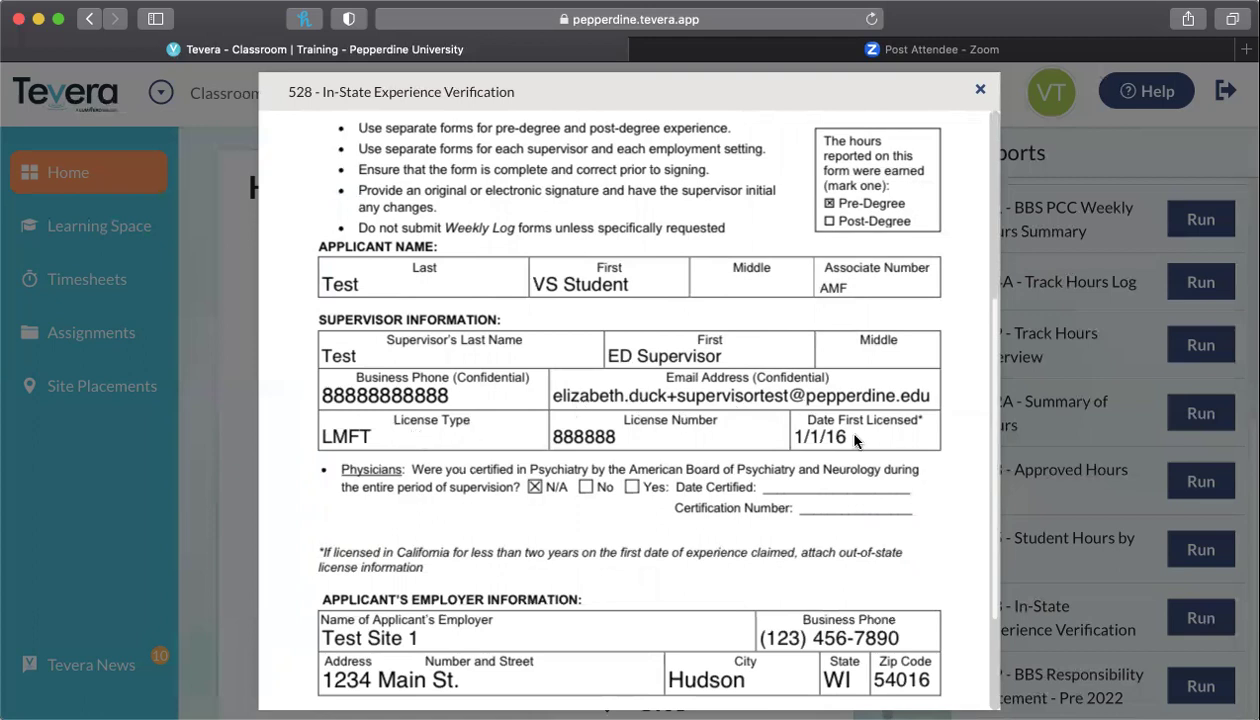
scroll(850, 438, "down", 2)
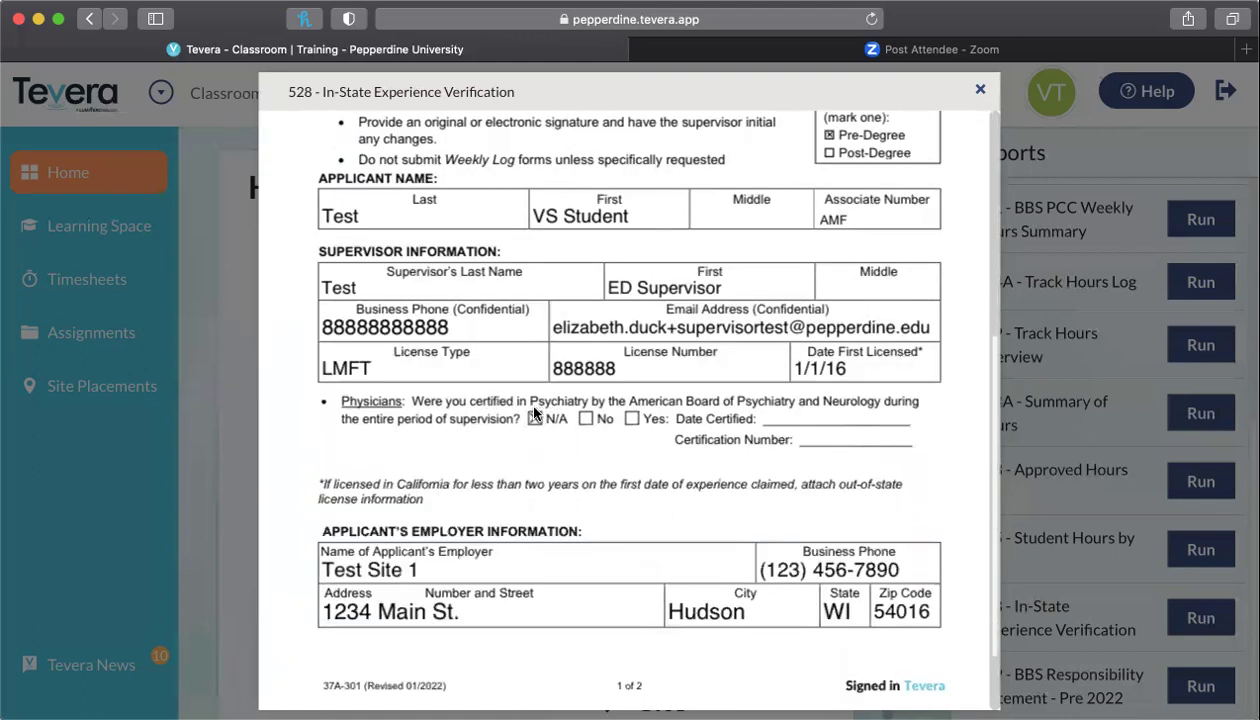
scroll(518, 437, "down", 1)
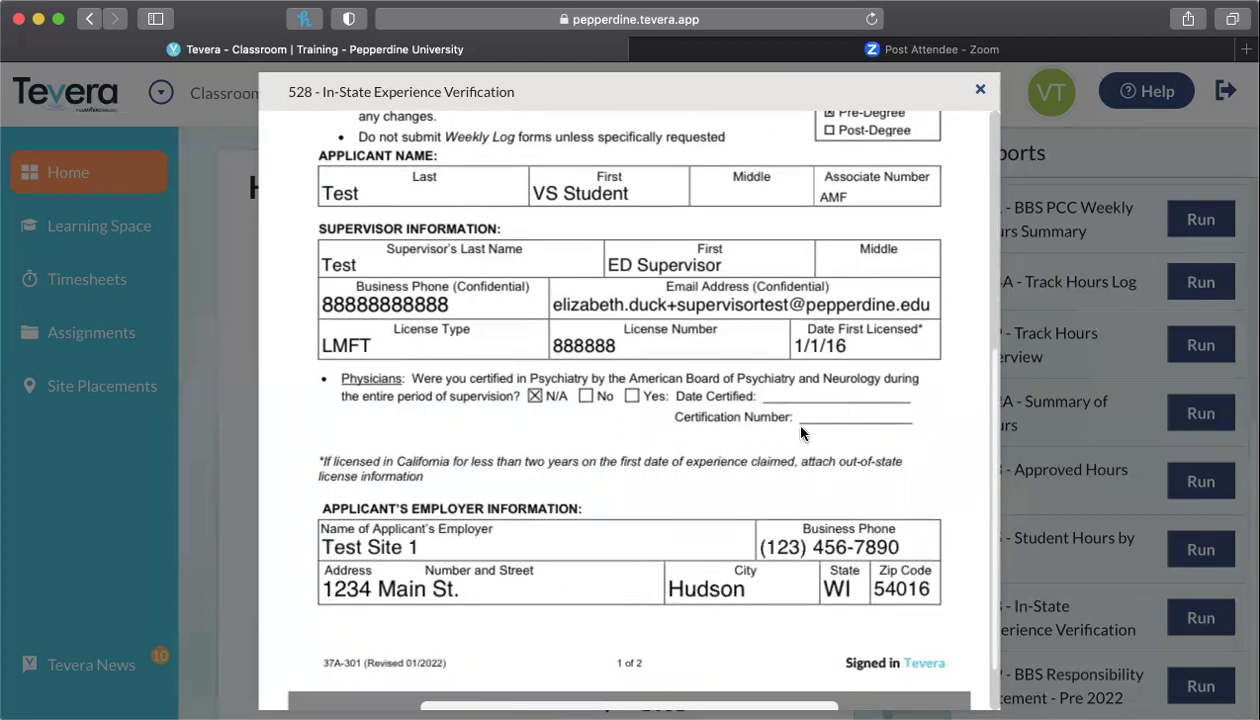
scroll(800, 432, "down", 3)
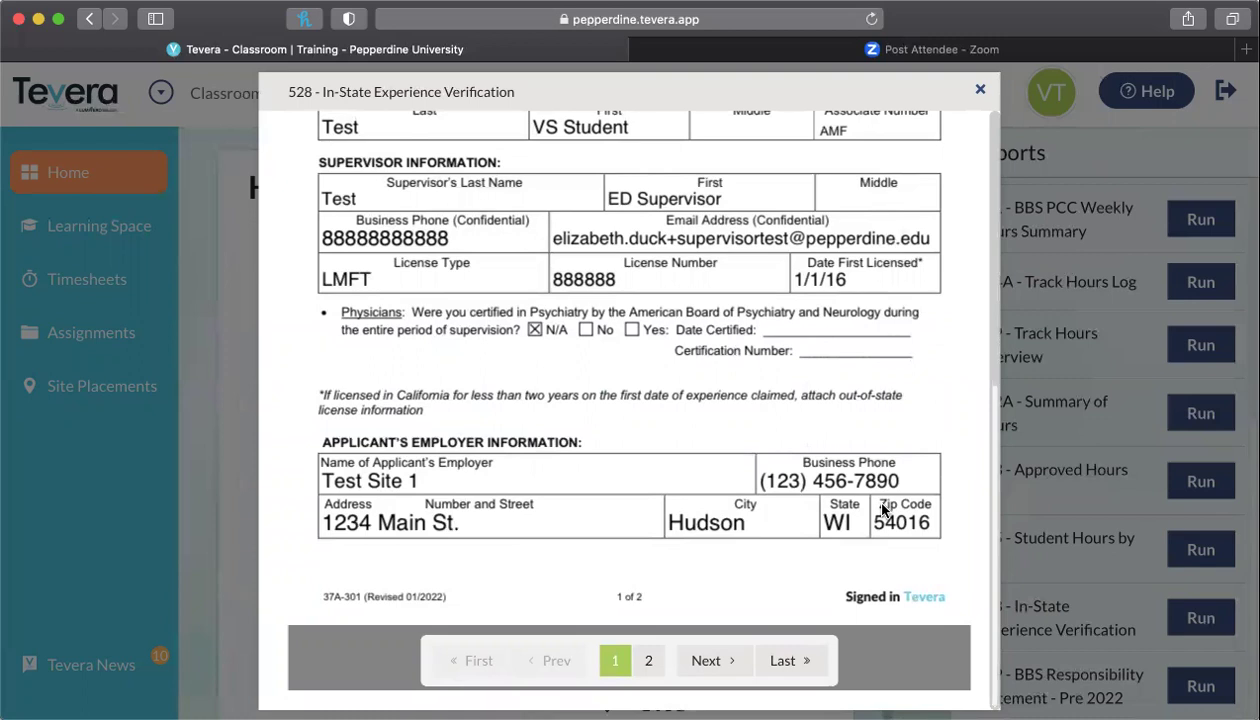
Review page 2 of the preview, examining the employer answers, claimed dates, weeks, logged hours and supervisor signature line.
left_click(650, 661)
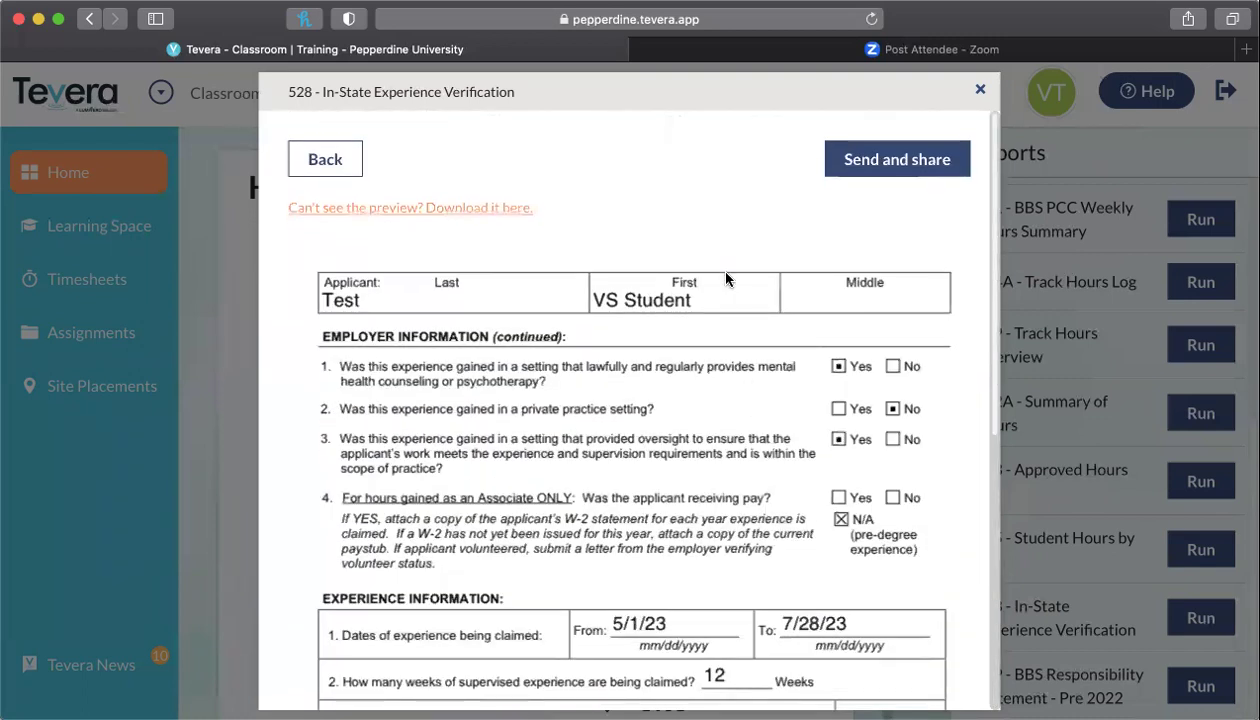
scroll(726, 276, "down", 2)
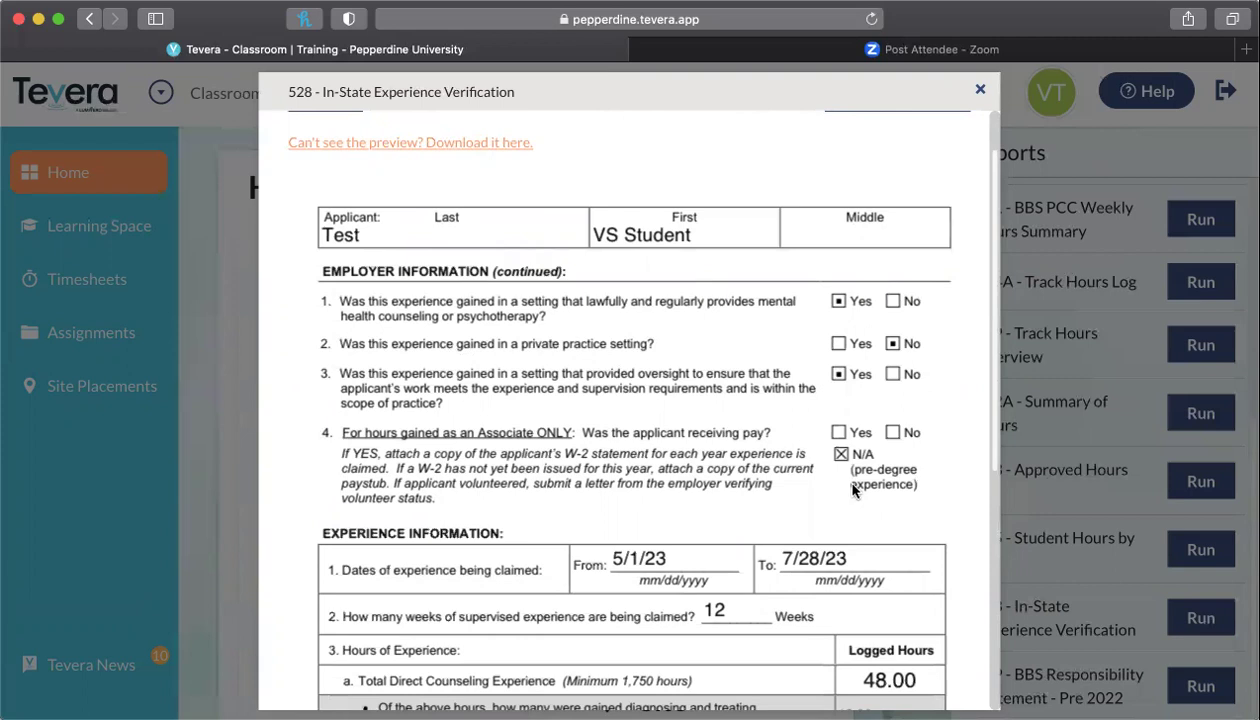
scroll(848, 478, "down", 4)
scroll(853, 490, "down", 1)
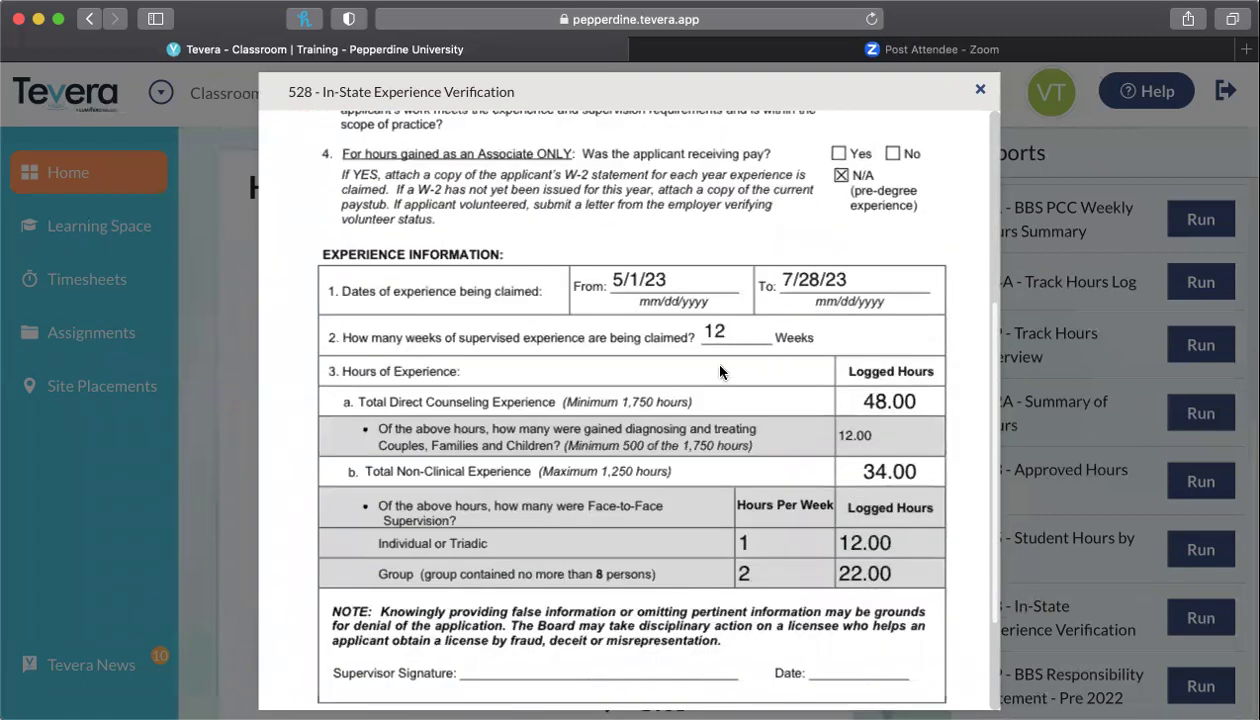
scroll(900, 368, "down", 1)
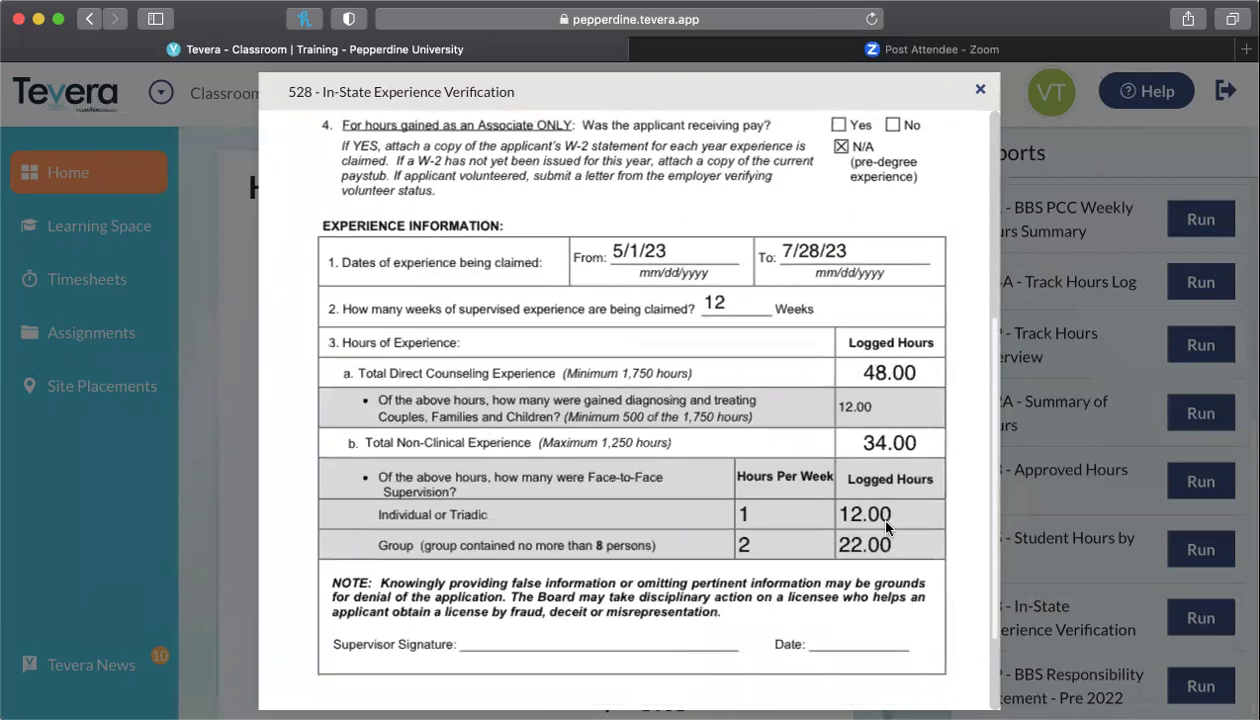
scroll(587, 440, "down", 3)
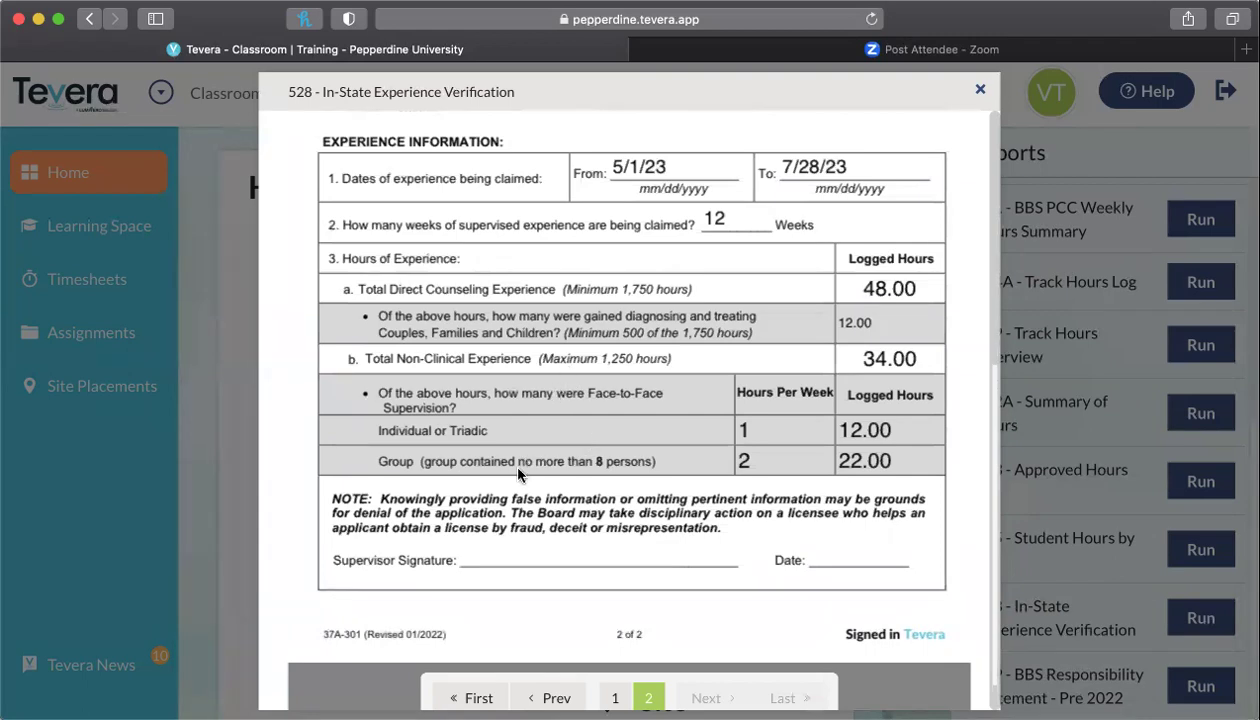
scroll(509, 459, "down", 2)
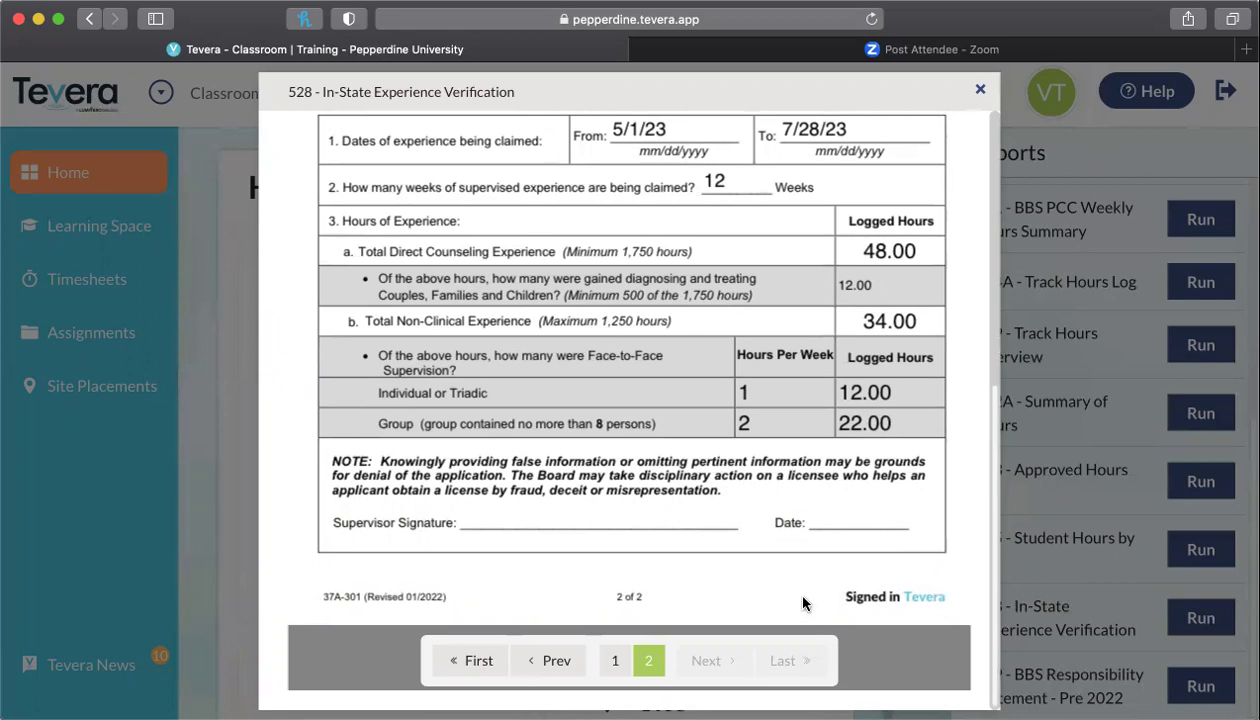
scroll(803, 600, "up", 5)
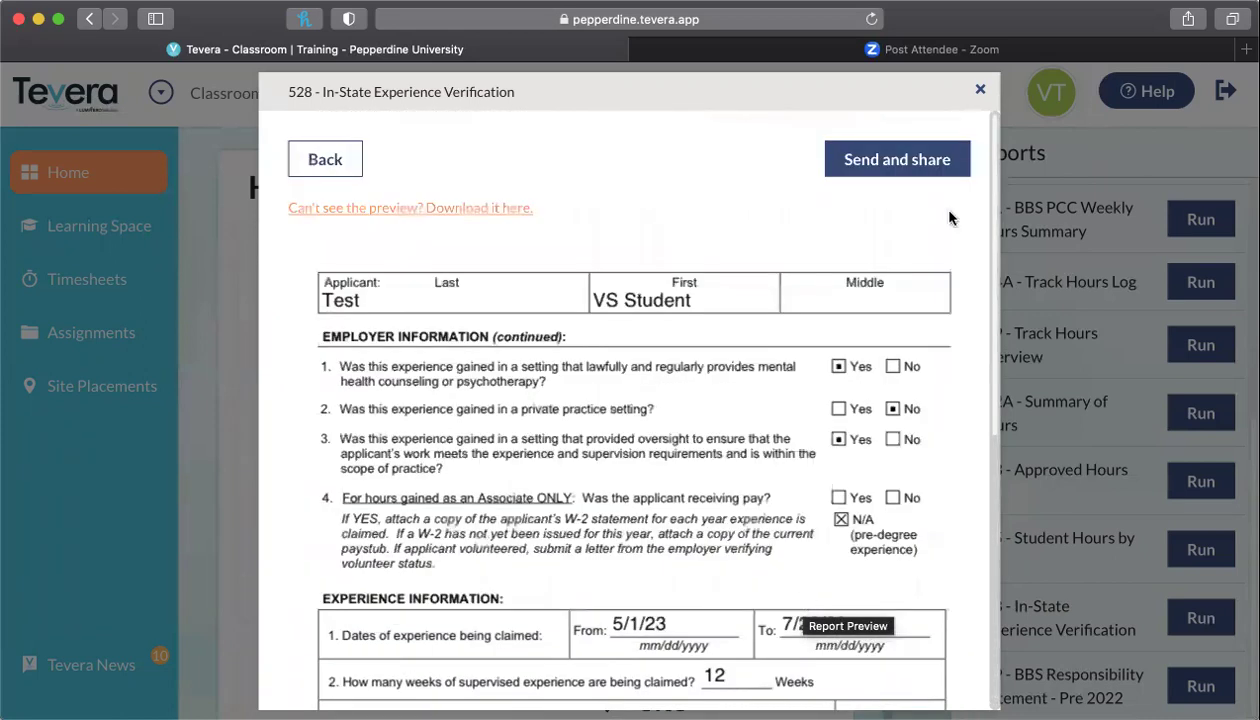
scroll(813, 580, "down", 5)
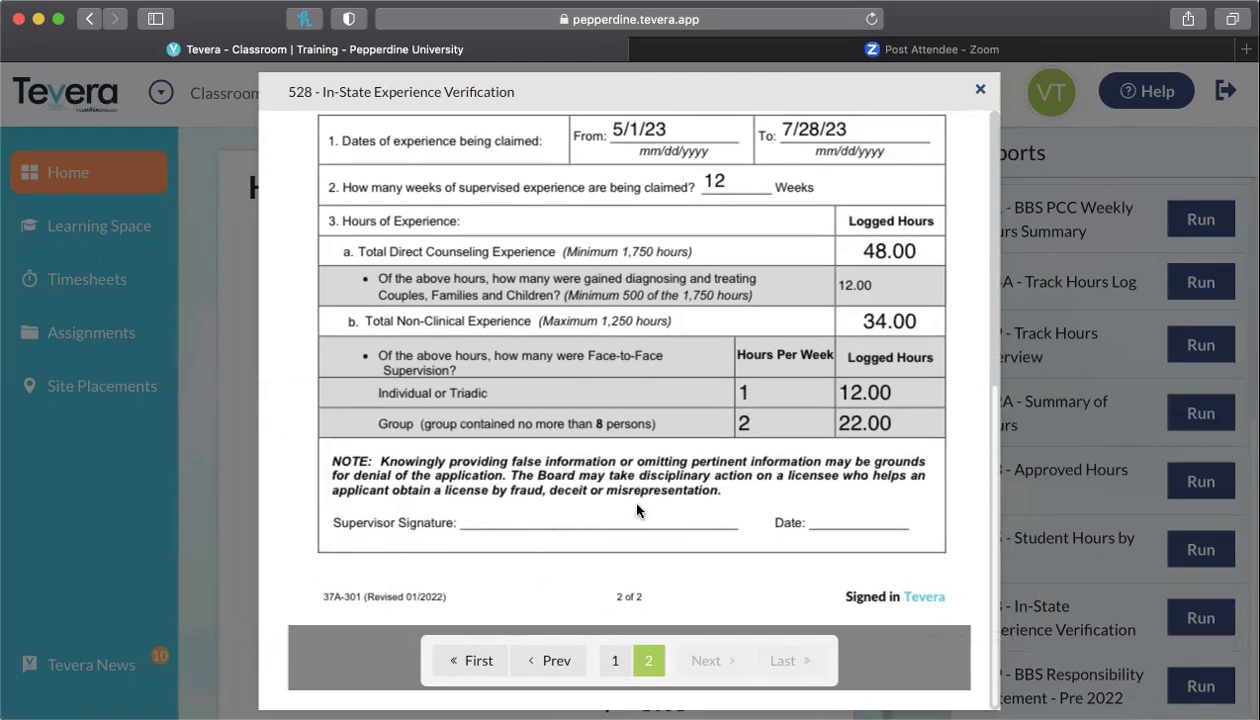
scroll(740, 382, "up", 5)
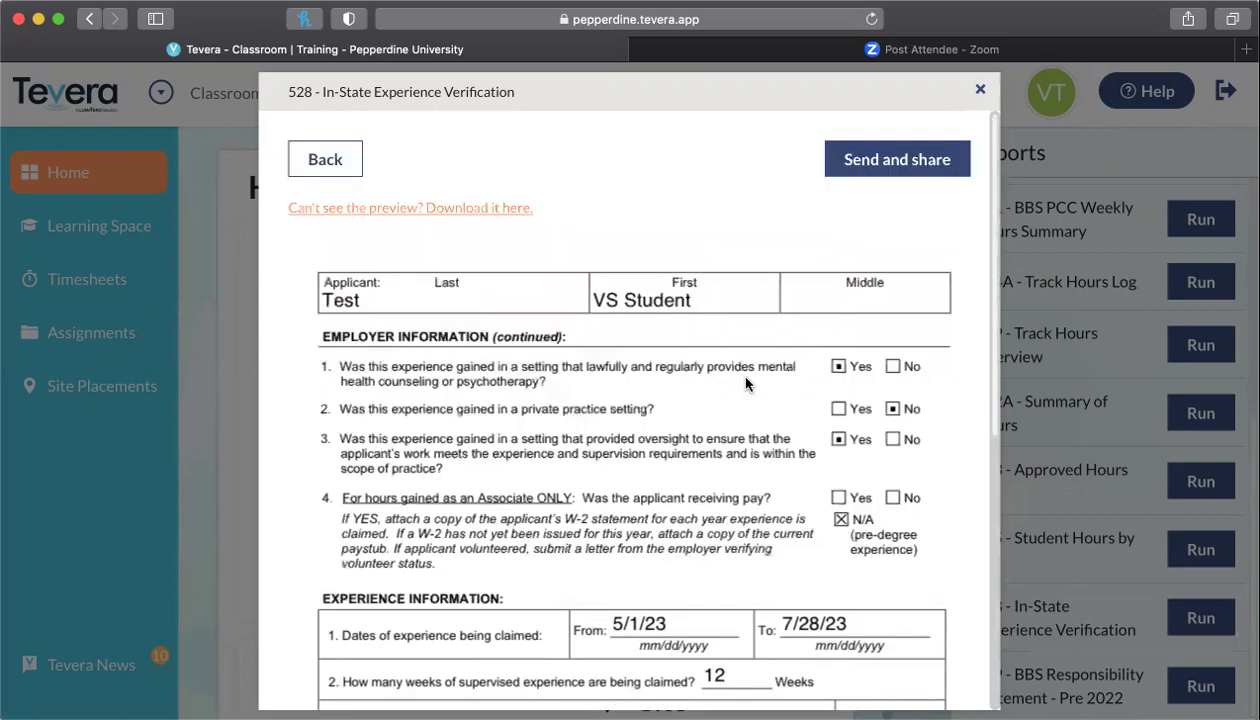
scroll(745, 382, "down", 8)
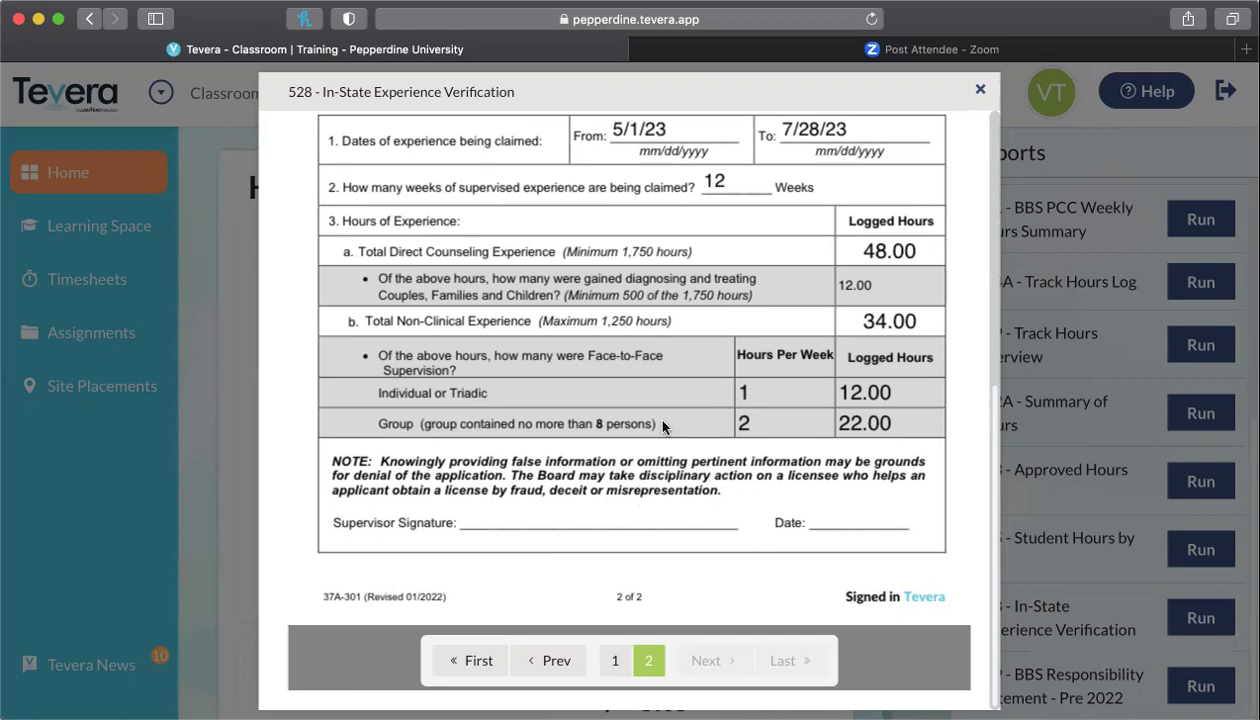
scroll(662, 427, "up", 5)
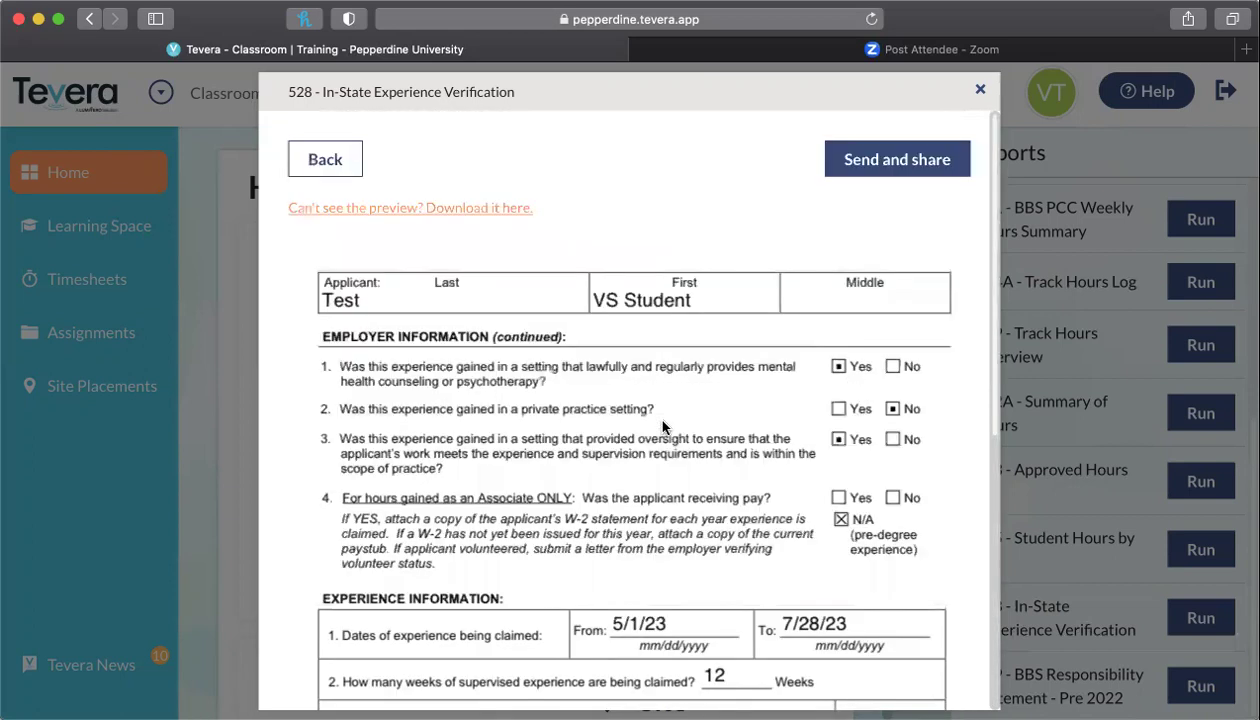
scroll(662, 427, "down", 5)
scroll(662, 427, "up", 1)
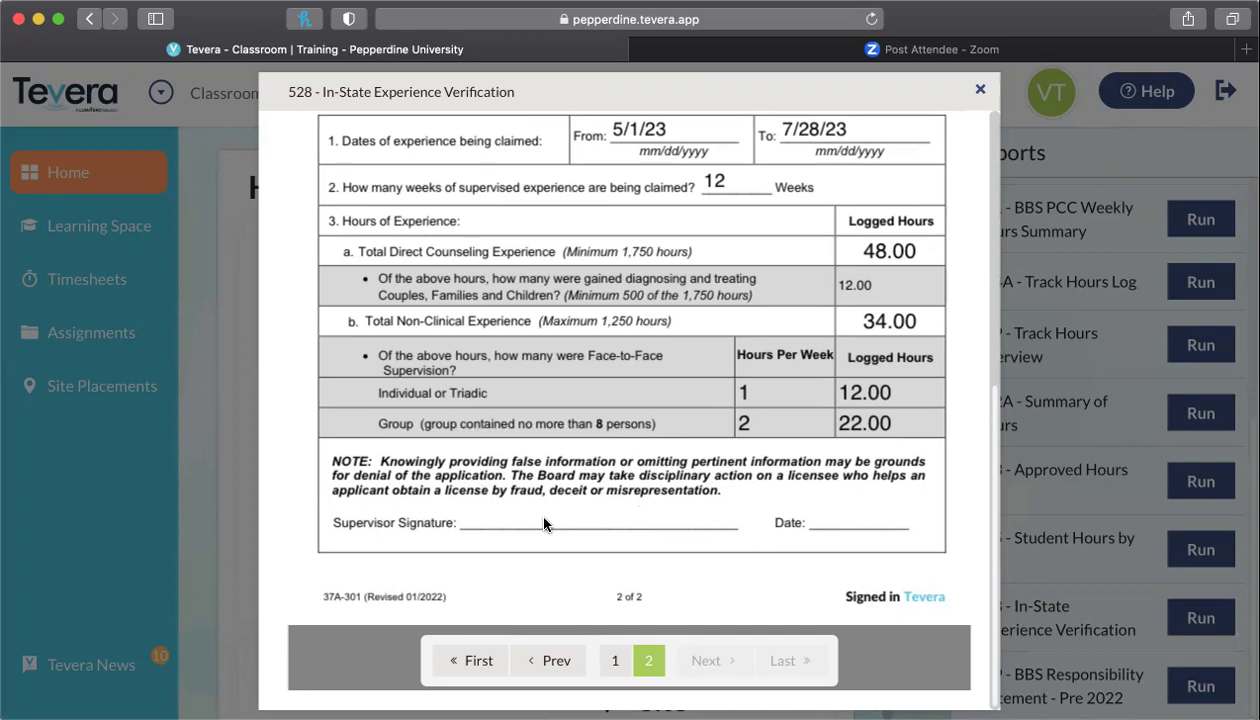
scroll(543, 520, "up", 5)
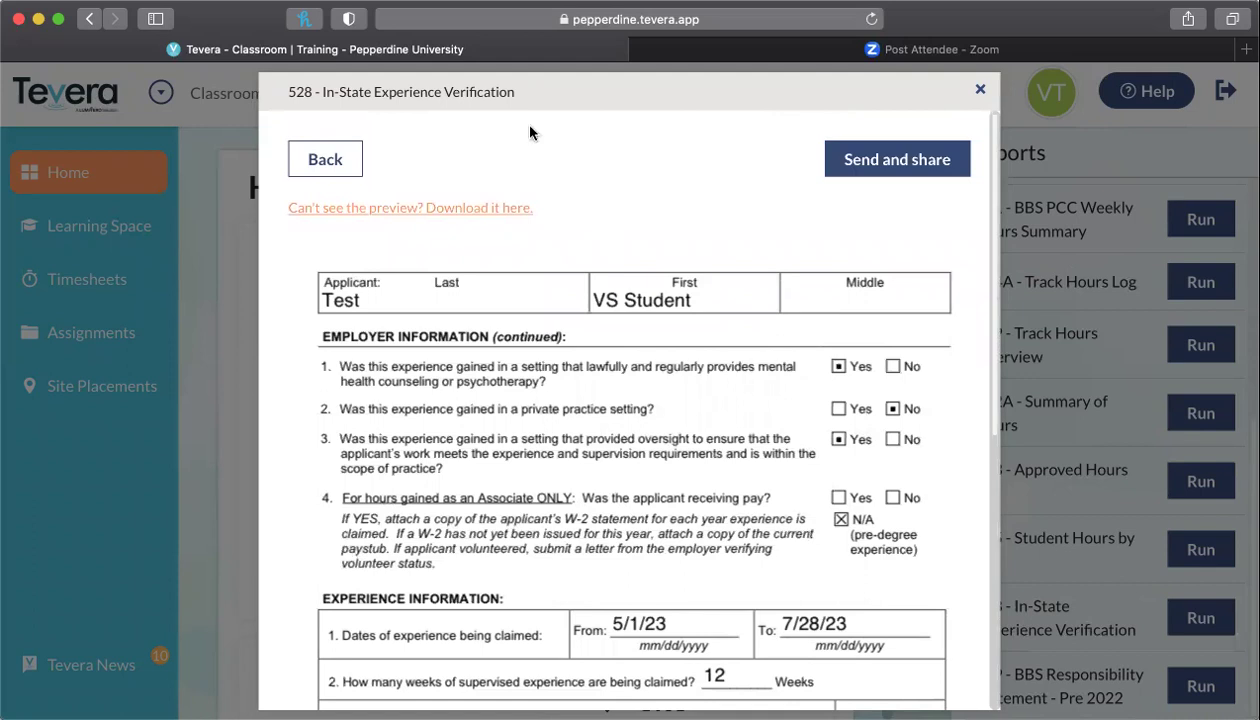
Go back from the preview to the form, recheck its saved parameters and employer answers, and close it without sending.
left_click(343, 164)
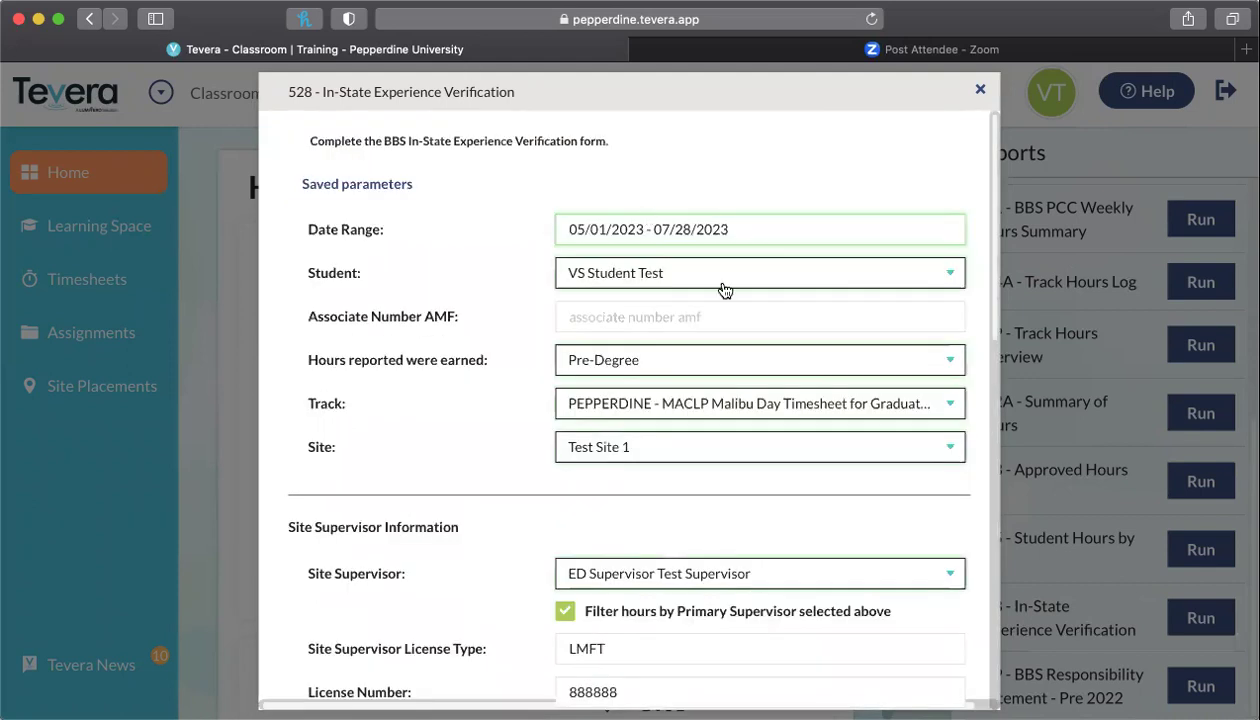
scroll(722, 290, "down", 10)
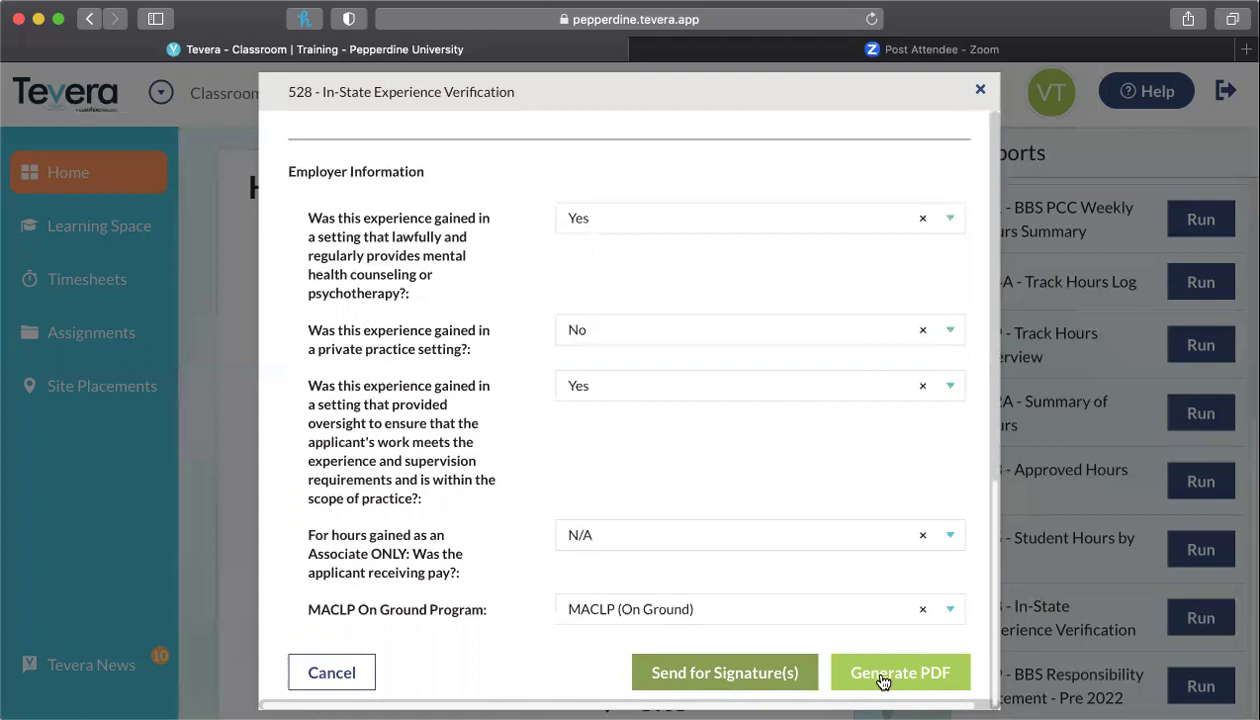
scroll(810, 239, "up", 5)
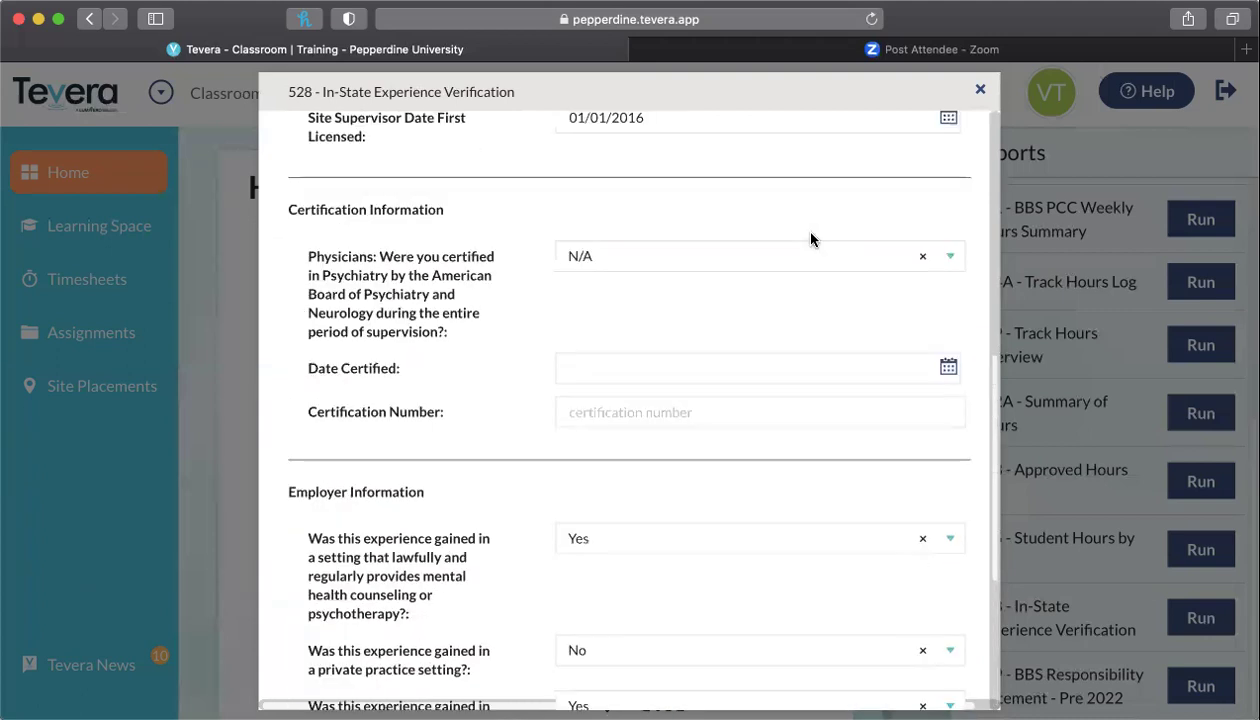
scroll(810, 239, "up", 8)
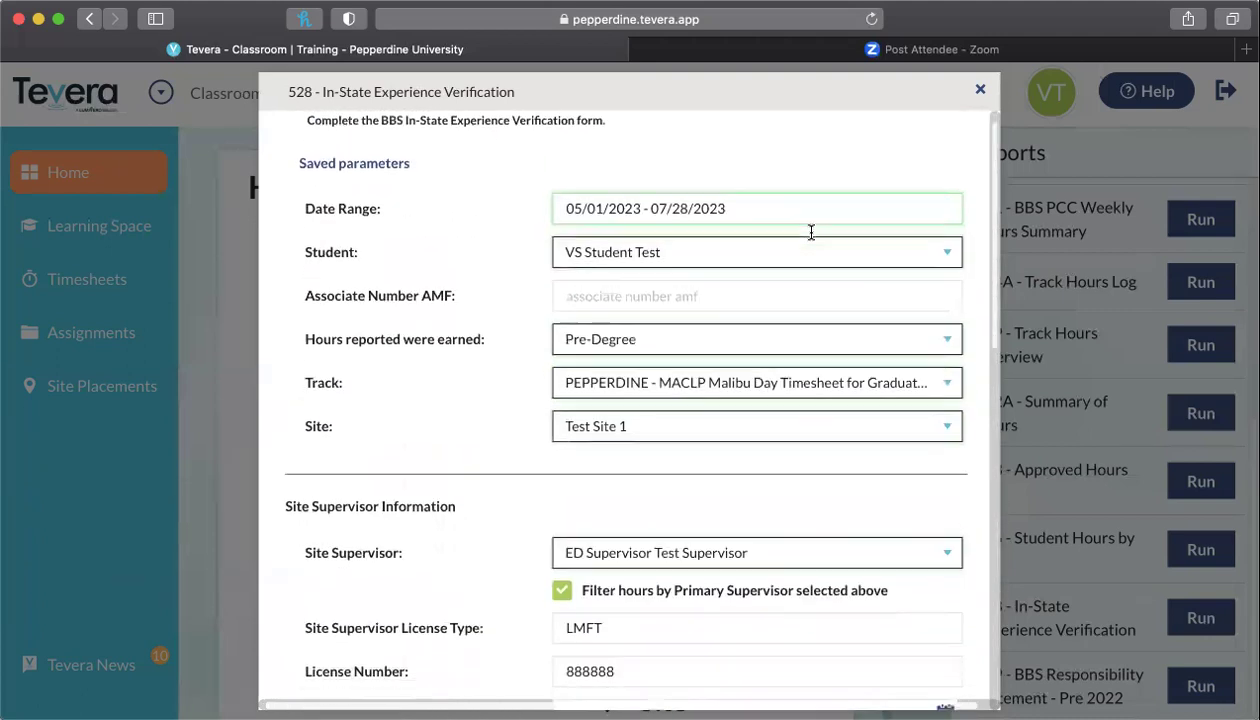
scroll(810, 233, "down", 15)
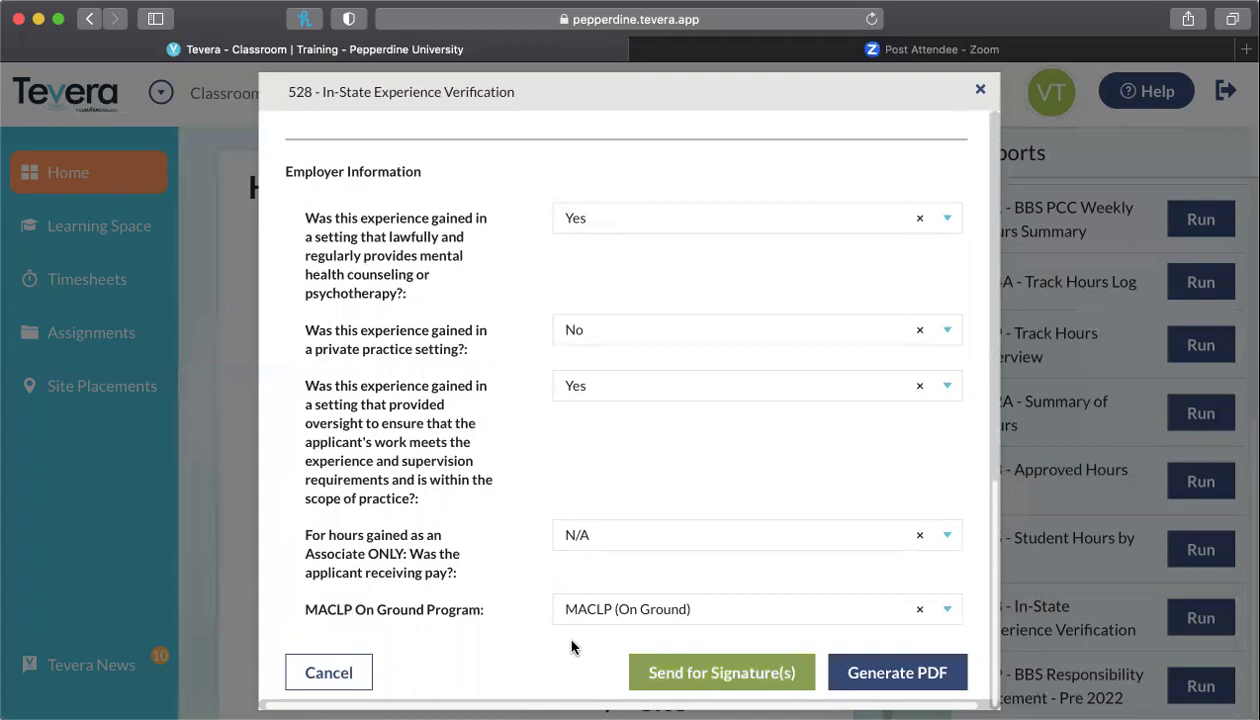
left_click(357, 674)
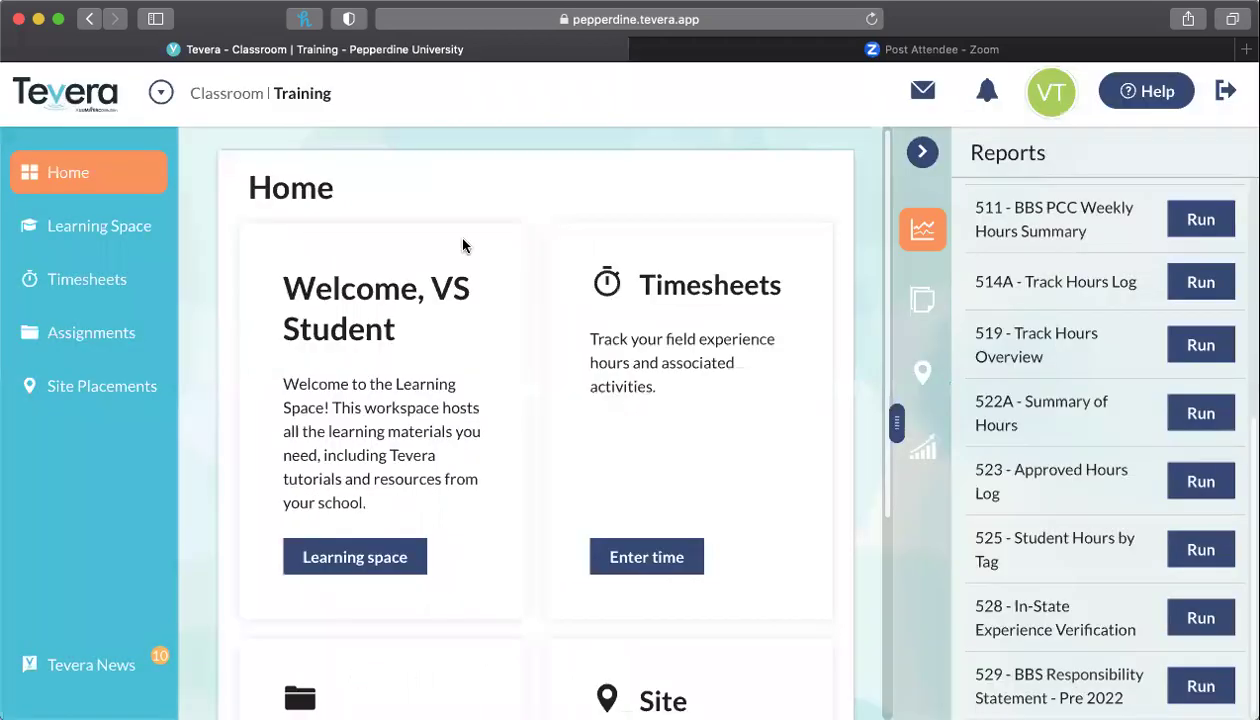
Collapse the Reports side panel and open the Other Documents list within Assignments.
left_click(921, 151)
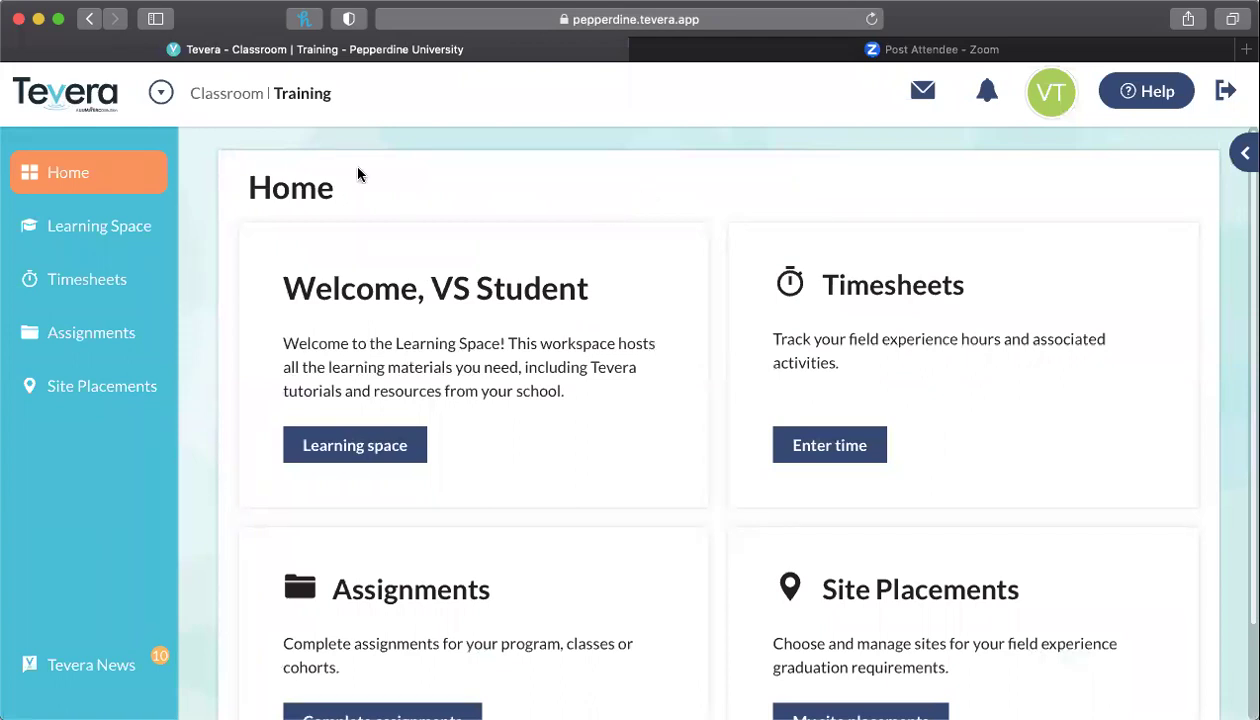
scroll(344, 277, "down", 2)
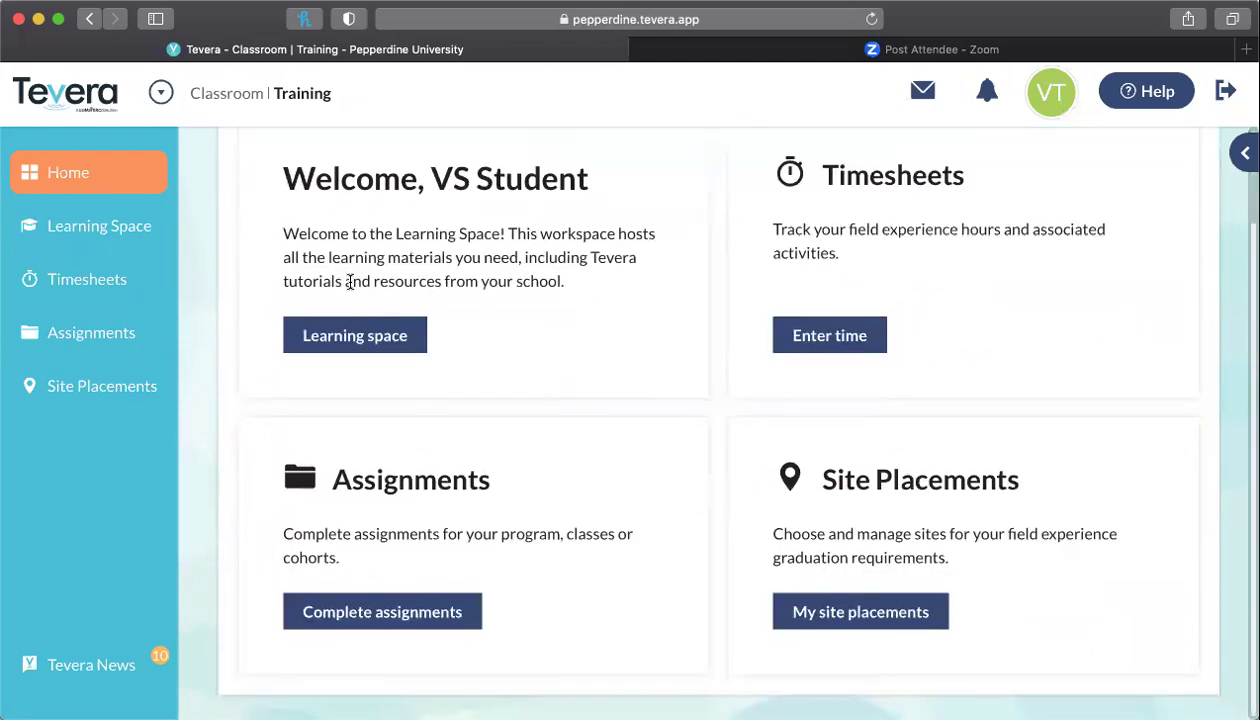
left_click(330, 619)
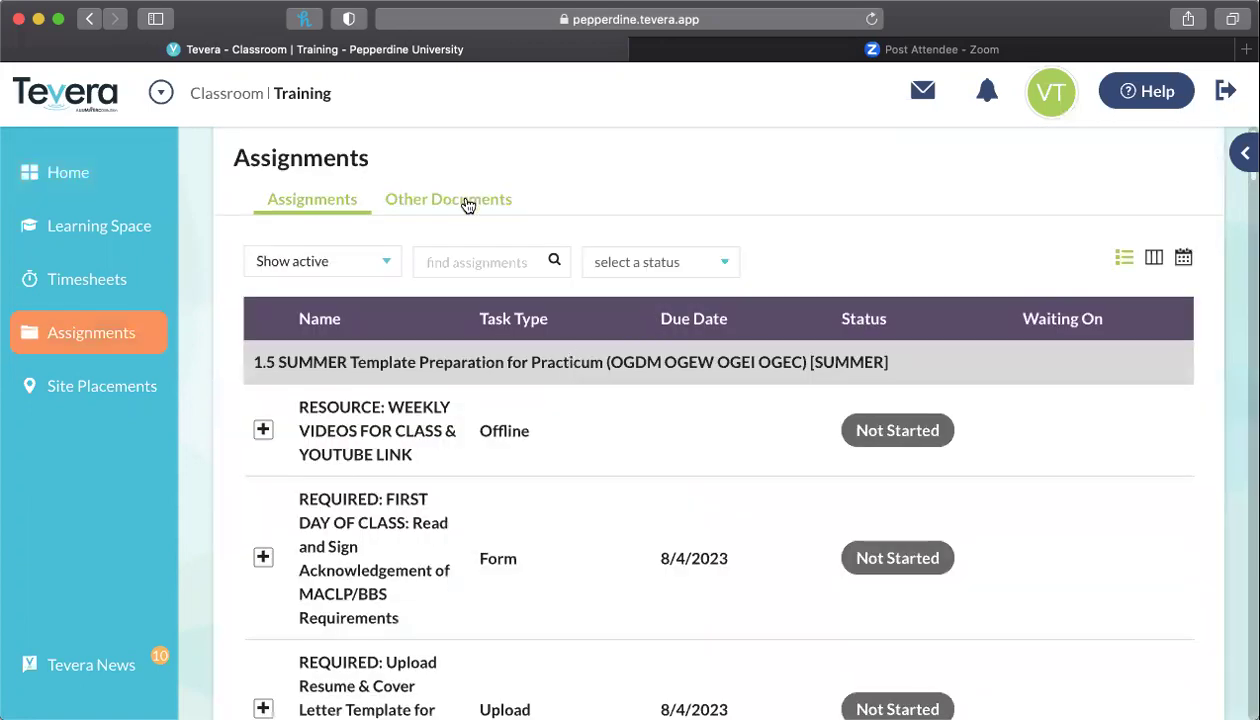
left_click(467, 201)
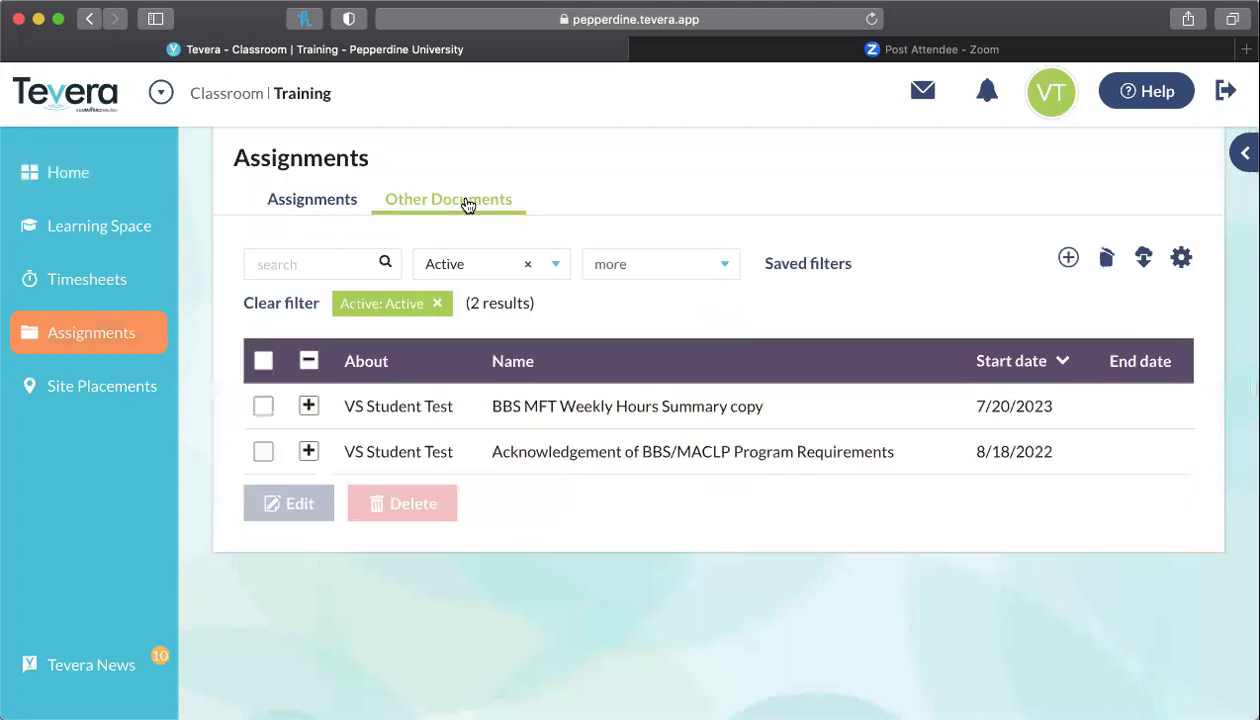
Return to the assignments list and look through its filter choices, keeping Show active selected.
left_click(350, 203)
left_click(326, 258)
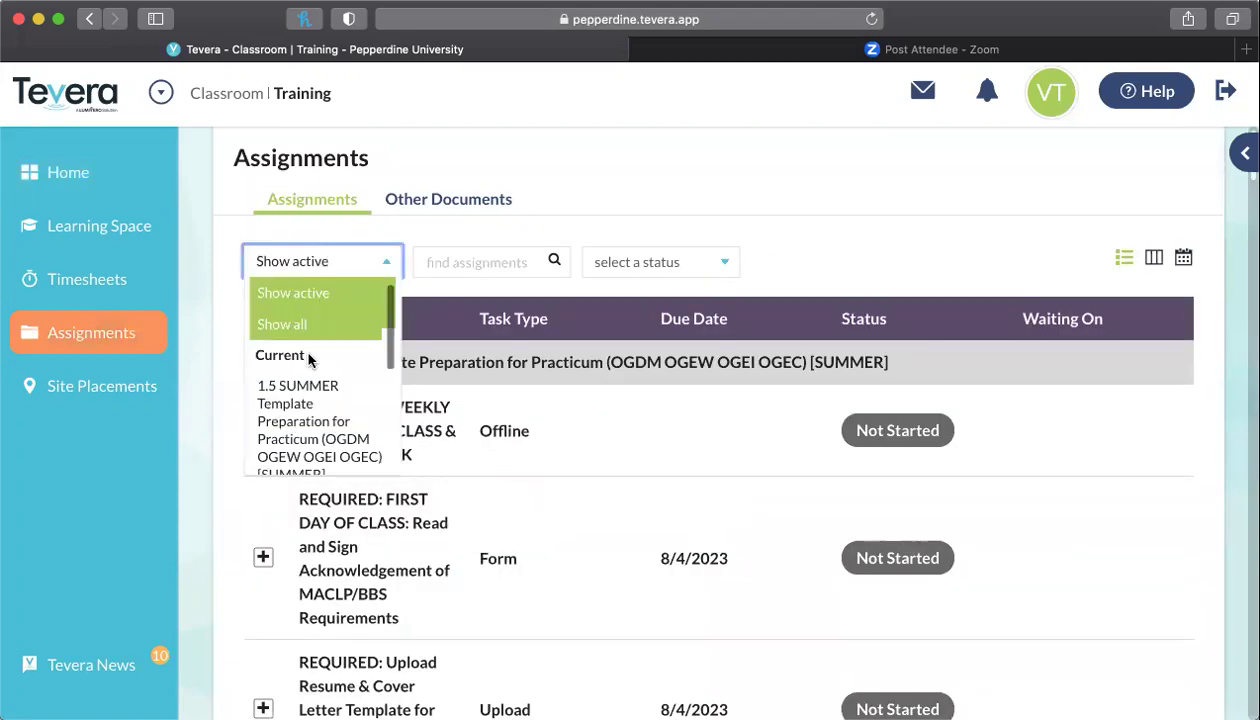
scroll(309, 360, "down", 3)
scroll(330, 300, "up", 3)
left_click(341, 228)
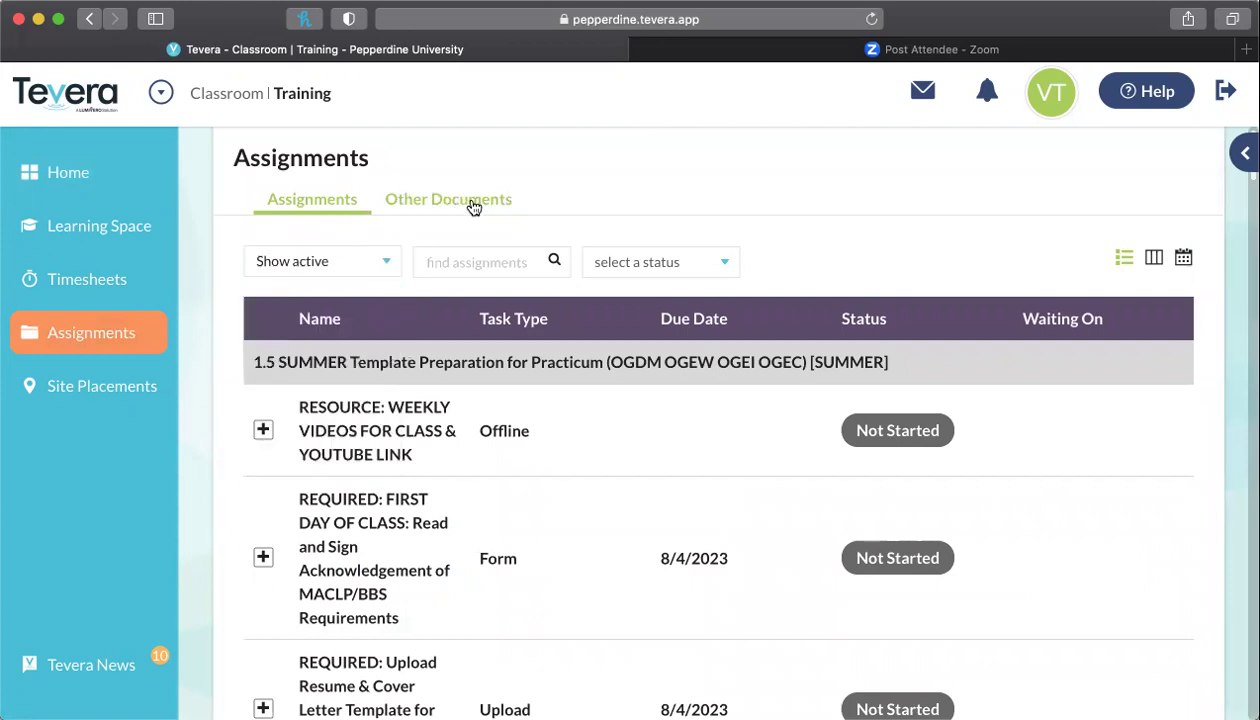
Reopen Other Documents, view the Upload a Document file selection, and close it without choosing a file.
left_click(474, 203)
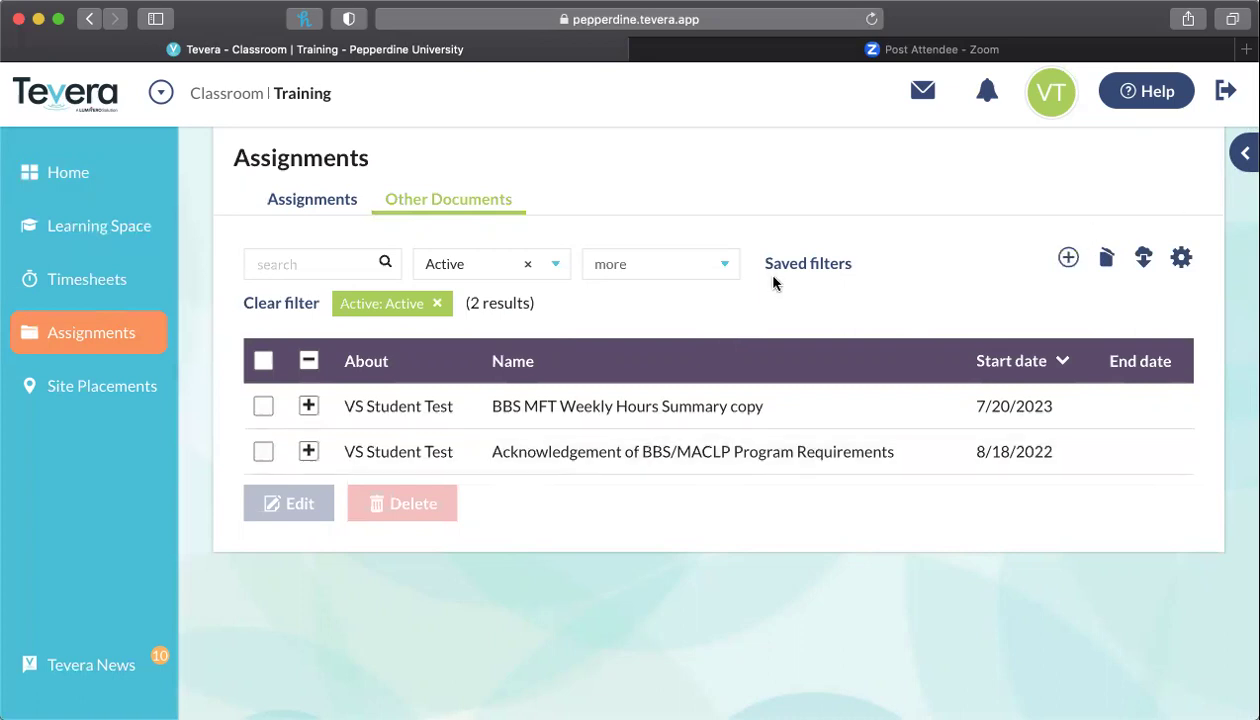
left_click(1070, 260)
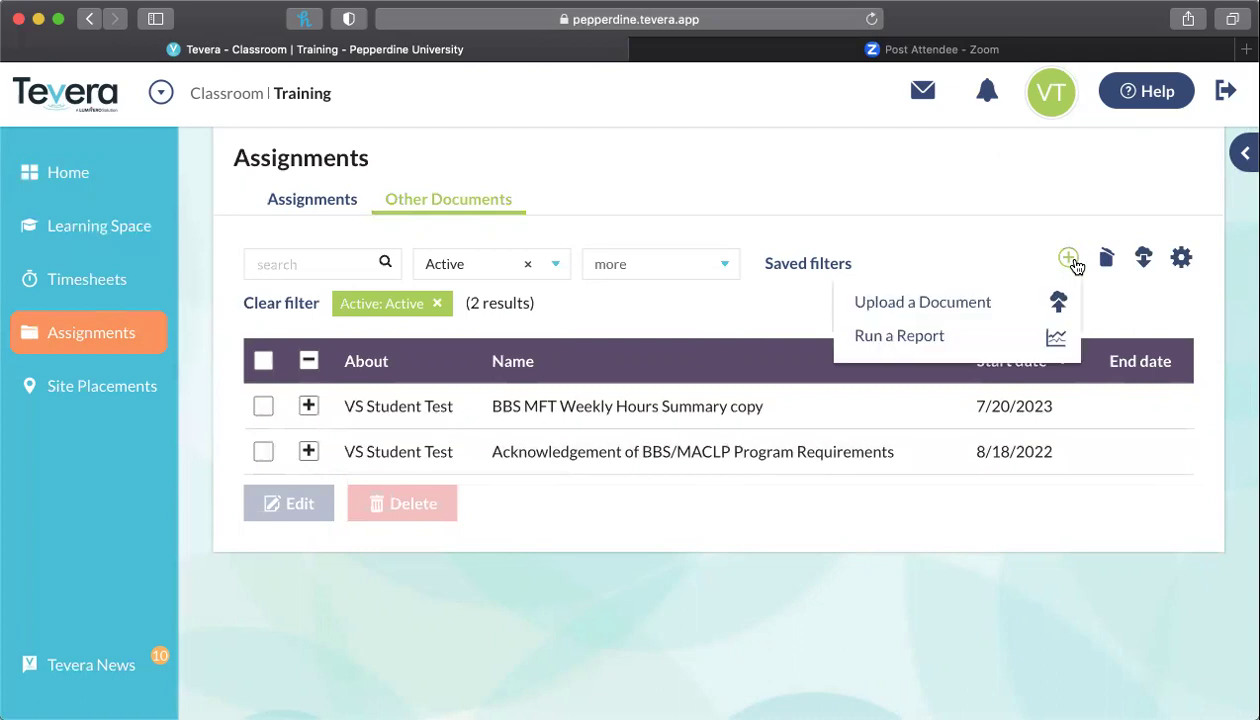
left_click(943, 302)
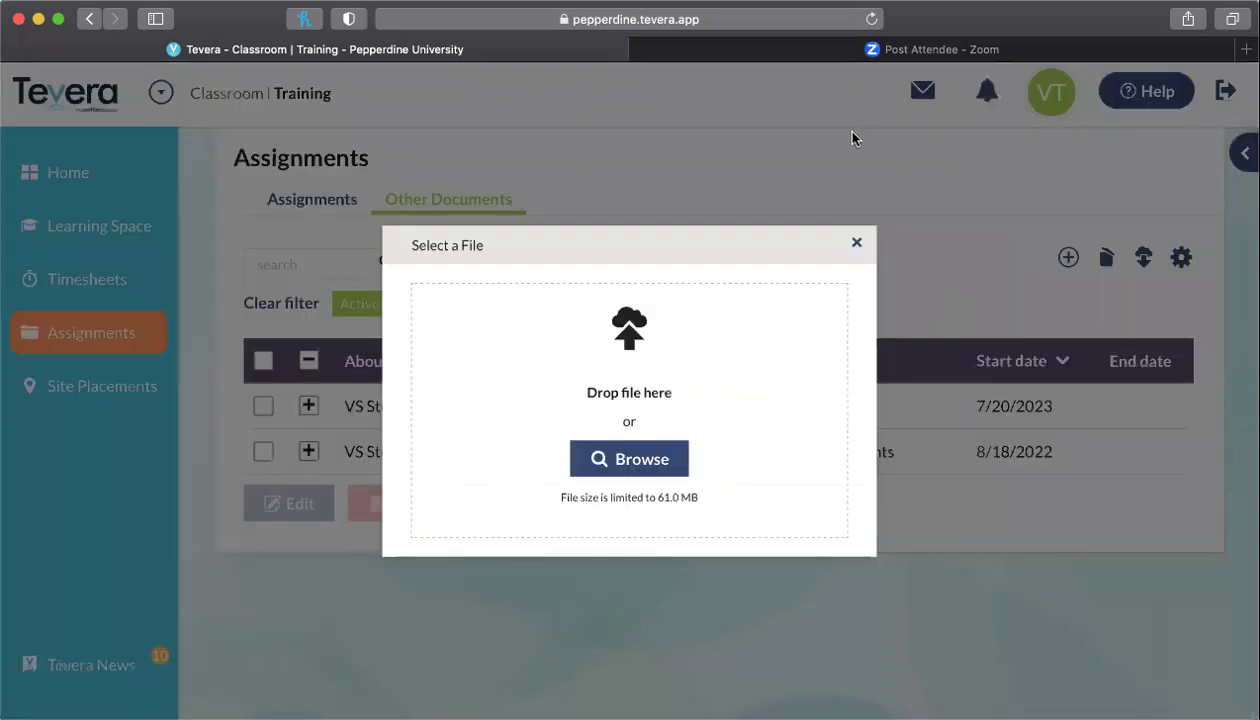
left_click(856, 243)
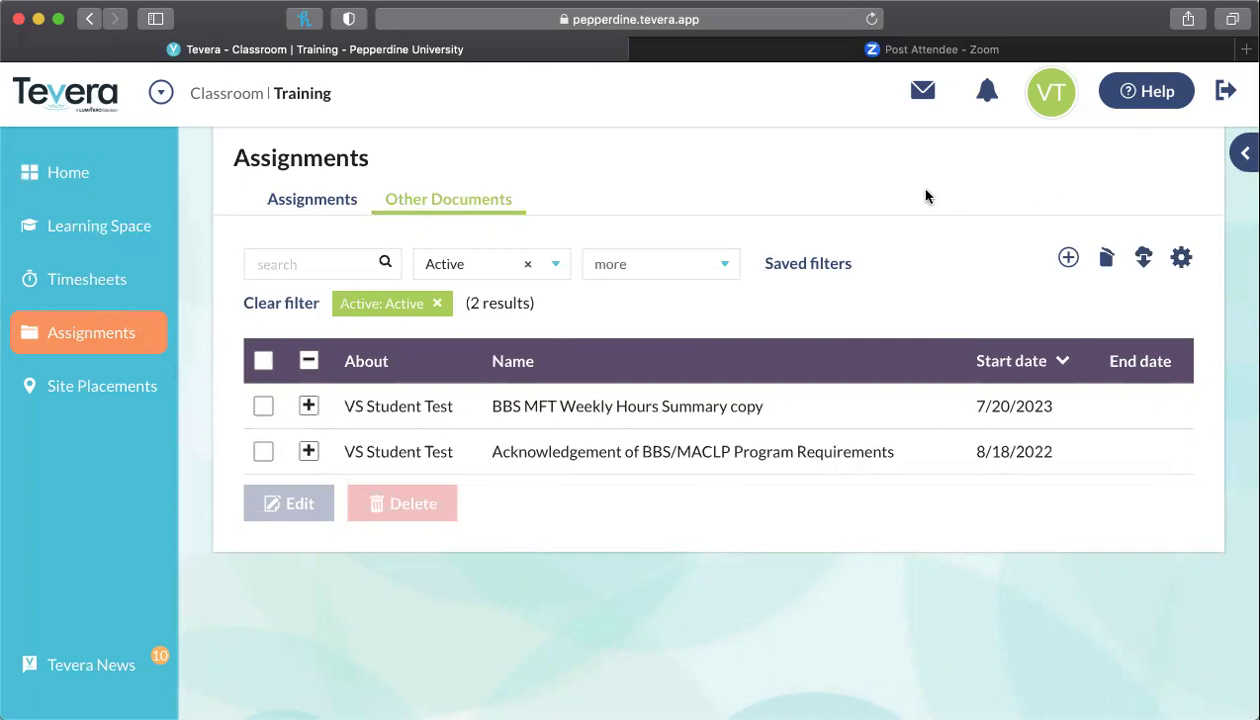